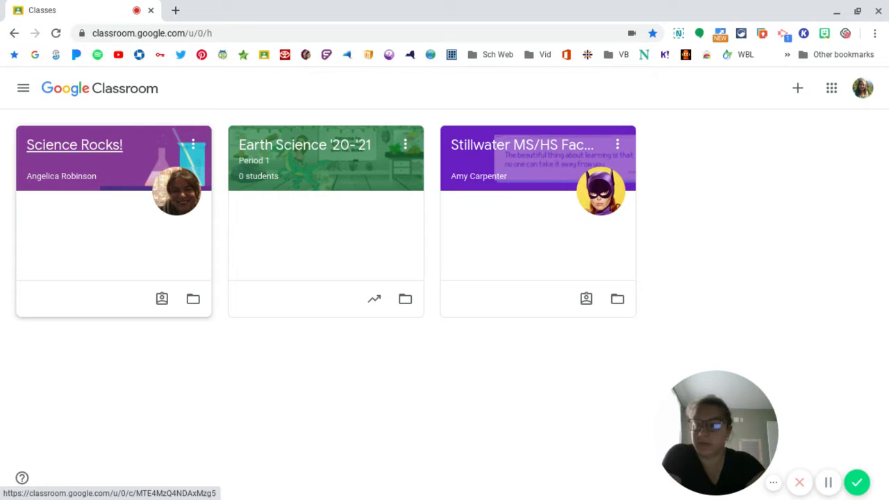
# - Open the Science Rocks! class and view the to-do list for enrolled classes
pyautogui.click(74, 151)
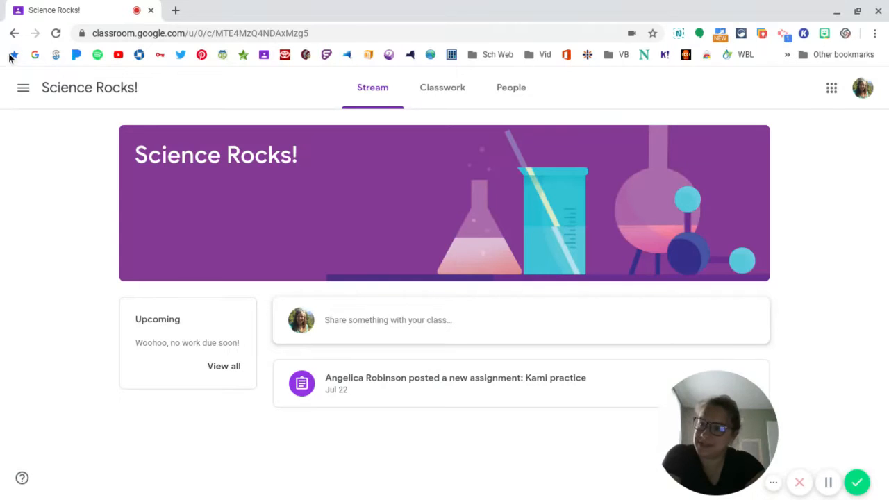
pyautogui.click(23, 87)
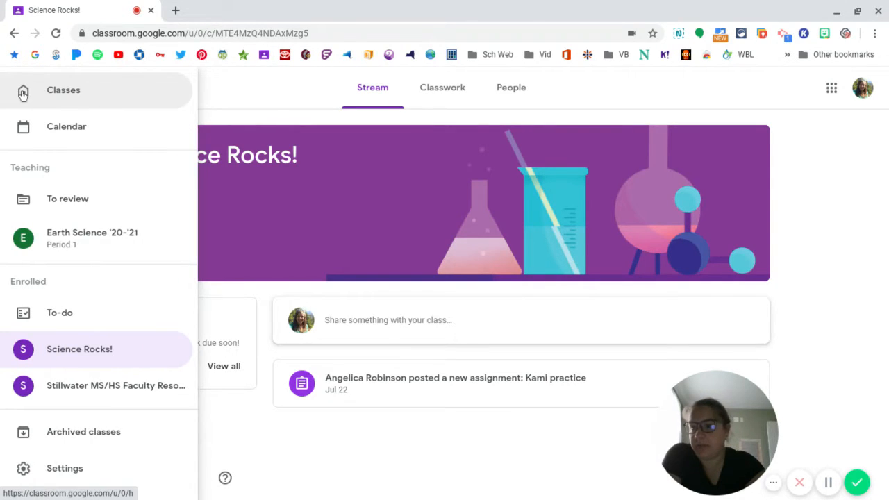
pyautogui.click(76, 325)
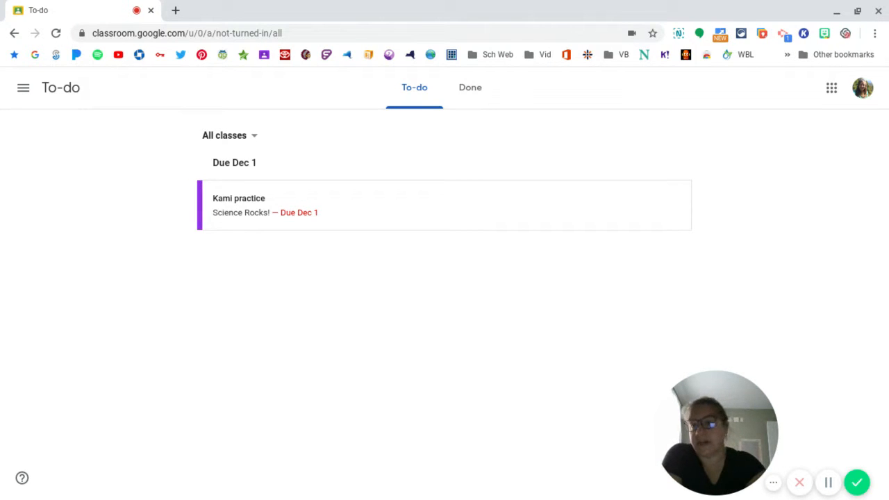
# - Return to the Science Rocks! class and open the Kami practice assignment from its stream
pyautogui.click(26, 89)
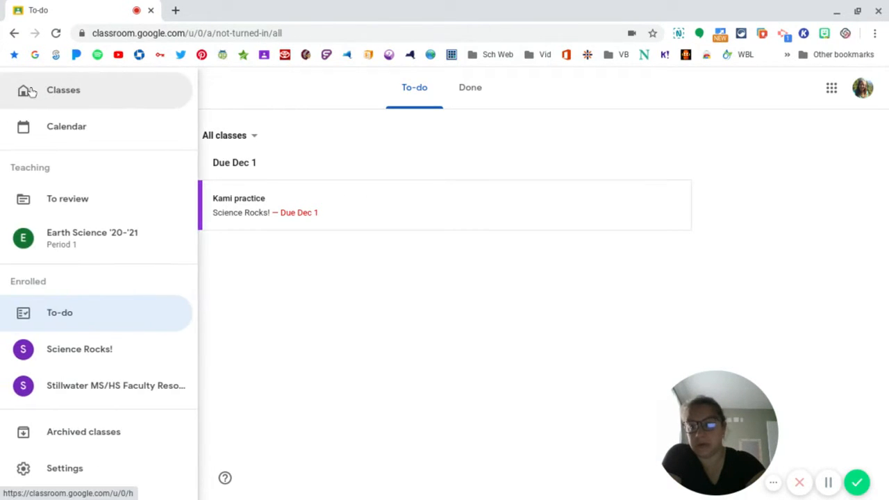
pyautogui.click(81, 349)
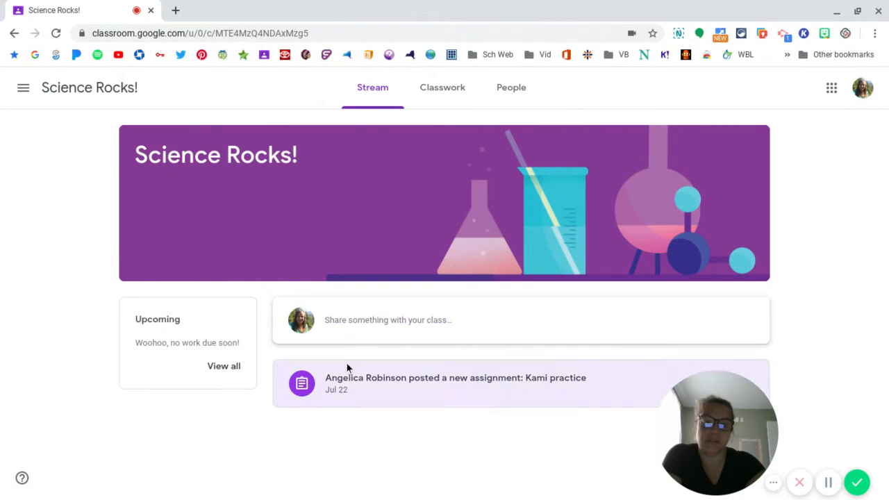
pyautogui.click(443, 387)
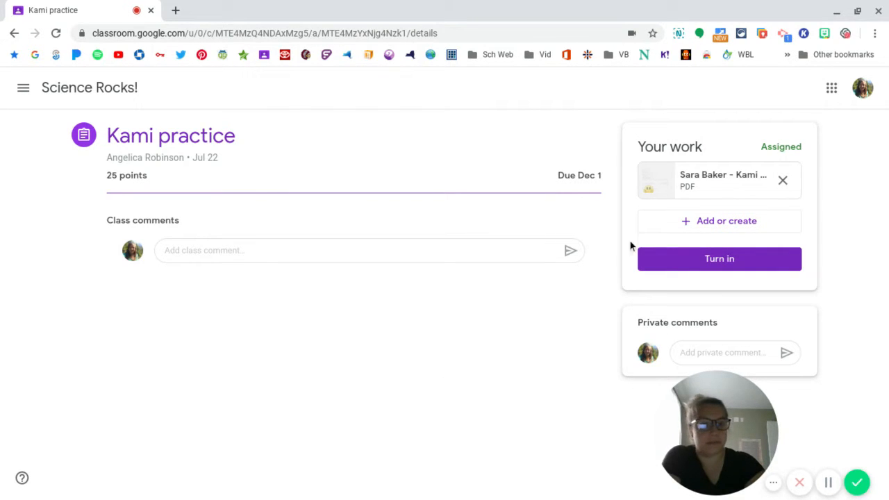
# - Open the attached Kami Practice Assignment PDF for annotation with Kami
pyautogui.click(700, 184)
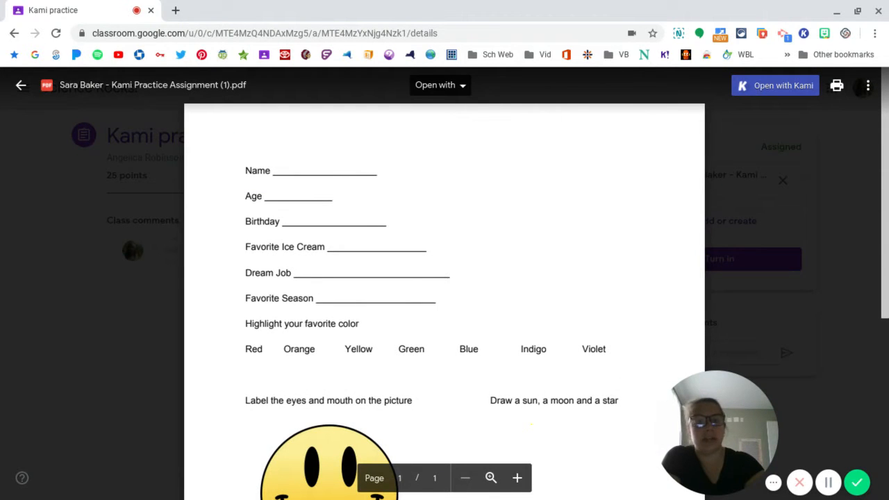
pyautogui.click(454, 94)
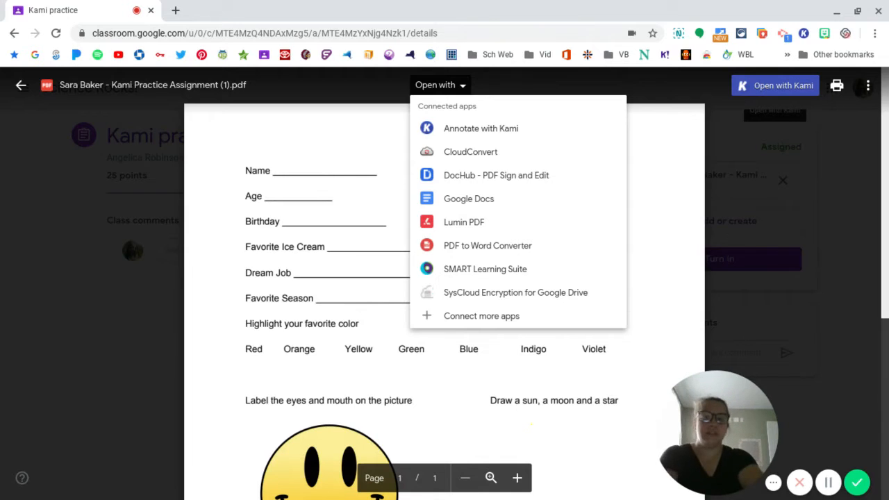
pyautogui.click(478, 133)
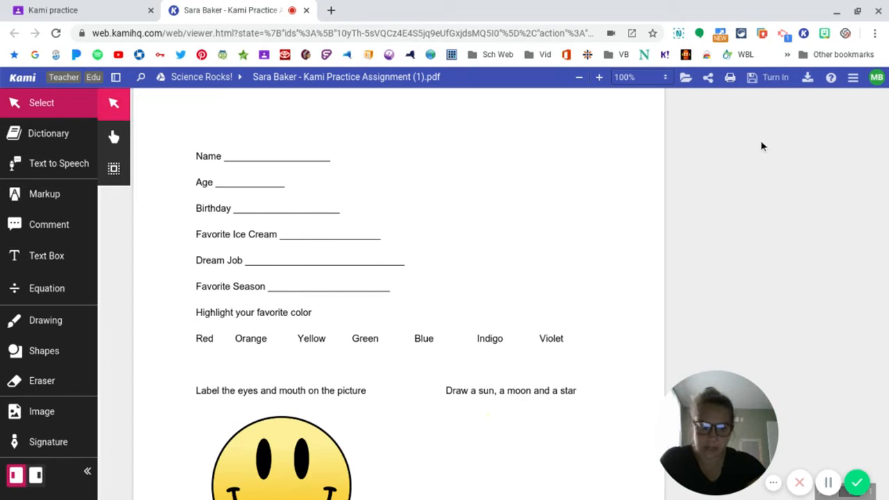
# - Try the text selection tool on the worksheet's Name to Birthday lines and clear the selection
pyautogui.click(55, 106)
pyautogui.click(55, 106)
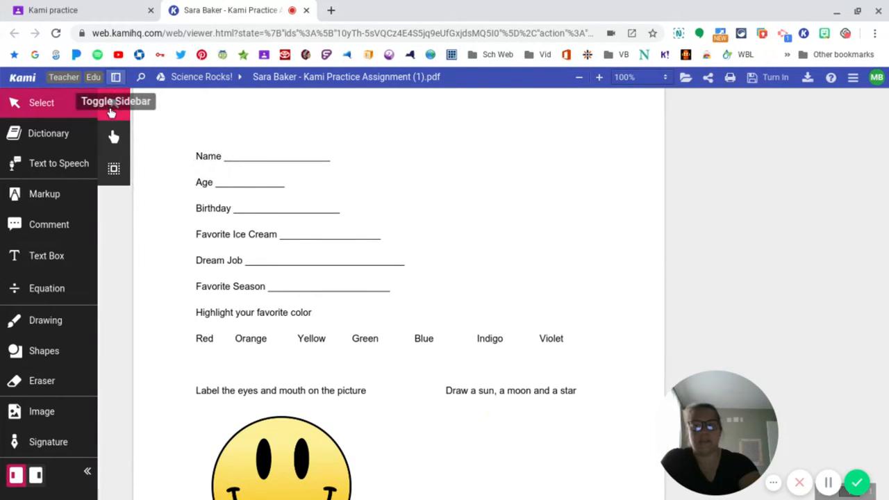
pyautogui.moveTo(184, 152); pyautogui.dragTo(262, 224)
pyautogui.click(262, 224)
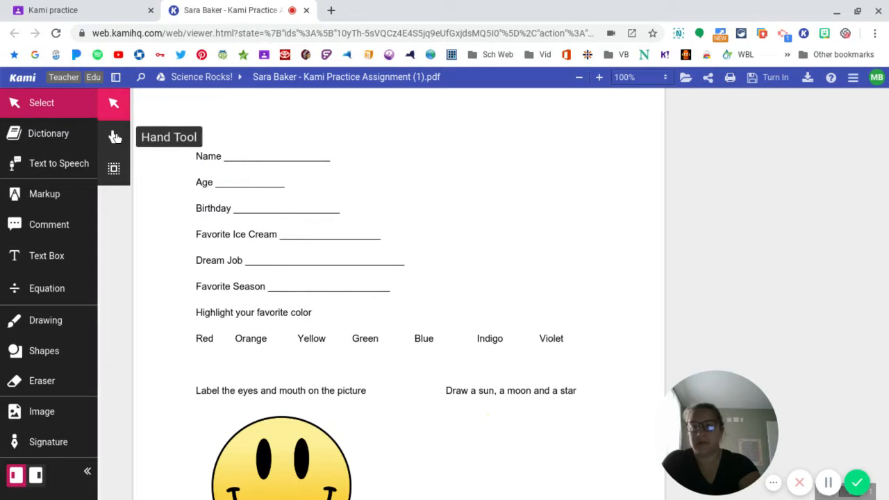
# - Try moving the page with the Hand Tool and marking the area around the question lines with Select Annotations
pyautogui.click(114, 137)
pyautogui.moveTo(296, 218); pyautogui.dragTo(294, 256)
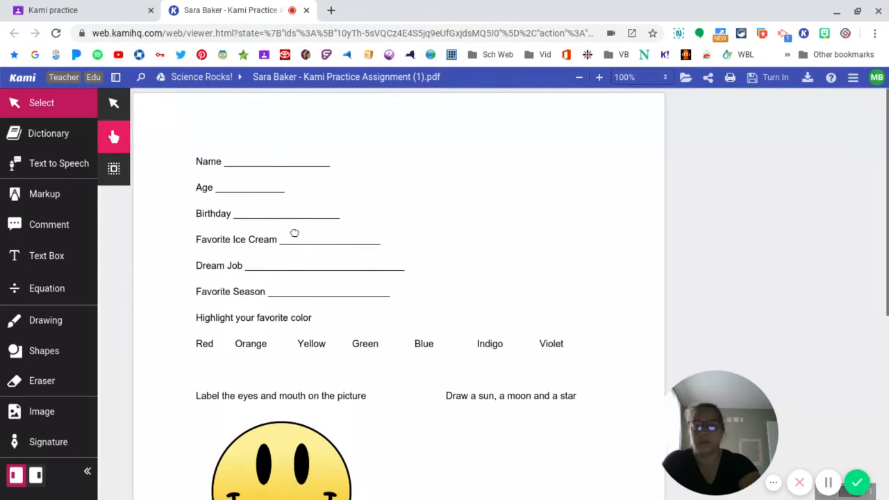
pyautogui.click(116, 170)
pyautogui.moveTo(189, 151)
pyautogui.mouseDown()
pyautogui.moveTo(258, 199)
pyautogui.moveTo(502, 313)
pyautogui.moveTo(573, 361)
pyautogui.moveTo(443, 239)
pyautogui.moveTo(386, 280)
pyautogui.moveTo(417, 287)
pyautogui.mouseUp()
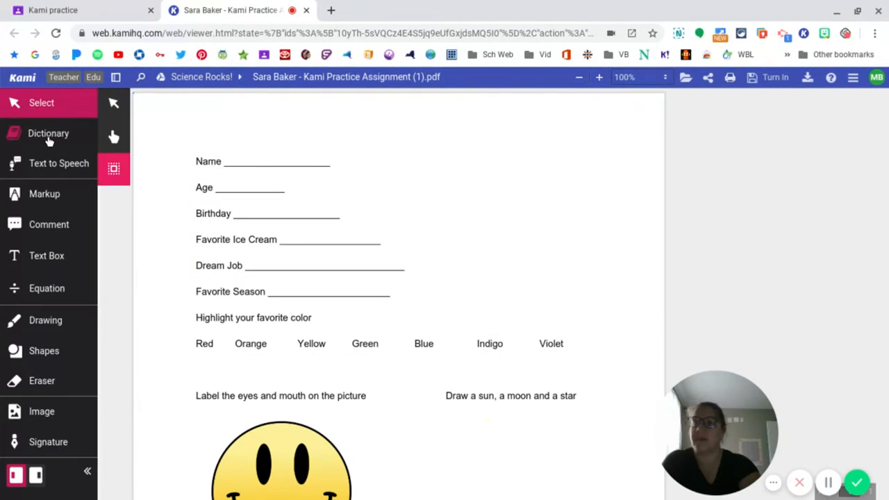
# - Look up the word "Name" in the worksheet with the Dictionary tool and close the definition
pyautogui.click(49, 139)
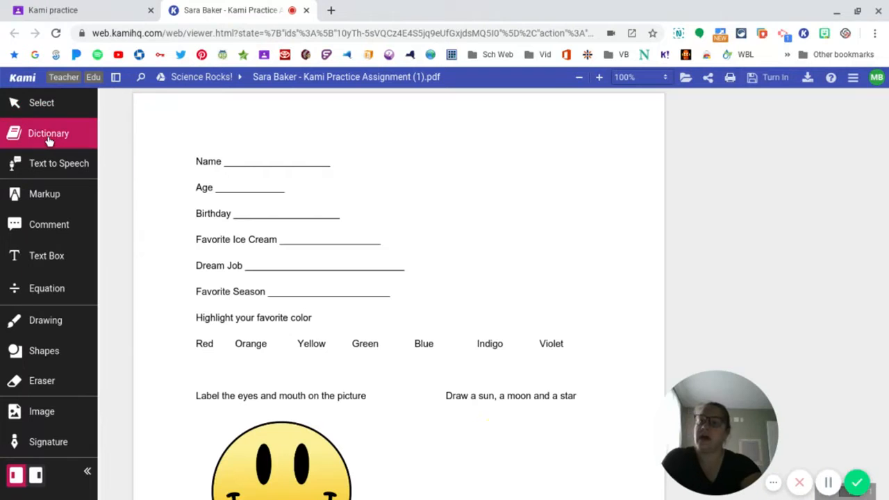
pyautogui.doubleClick(208, 161)
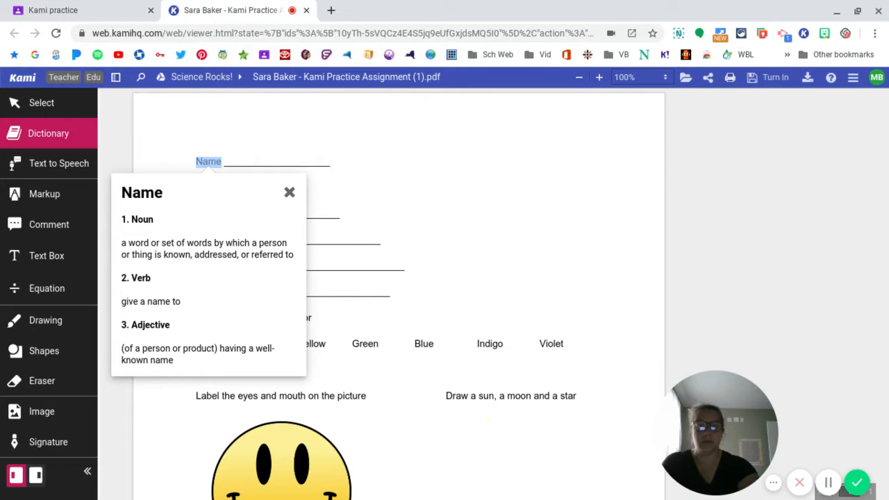
pyautogui.click(288, 193)
# - Have Text to Speech read the page aloud twice, minimizing the Google Hangouts window and stopping each reading
pyautogui.click(60, 167)
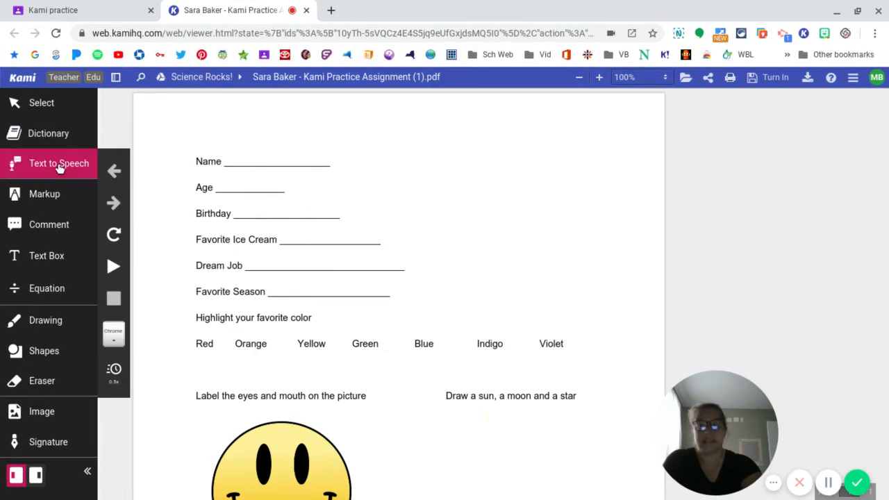
pyautogui.click(114, 267)
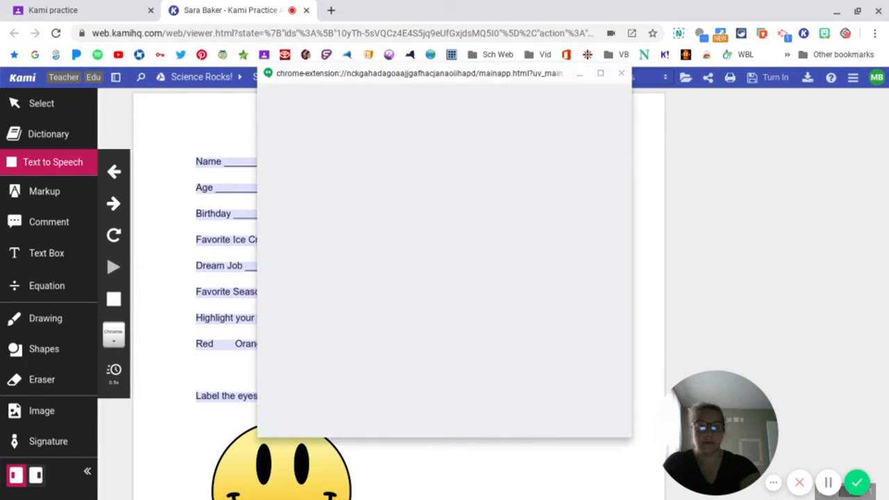
pyautogui.click(581, 75)
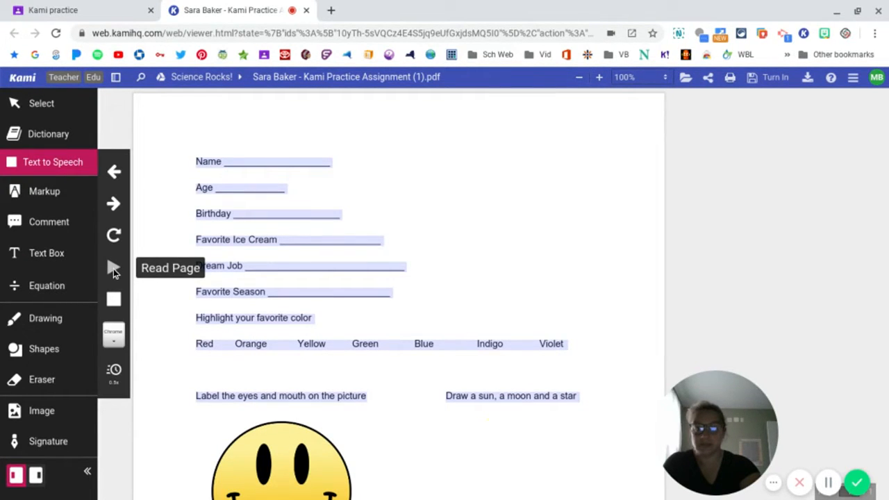
pyautogui.click(113, 269)
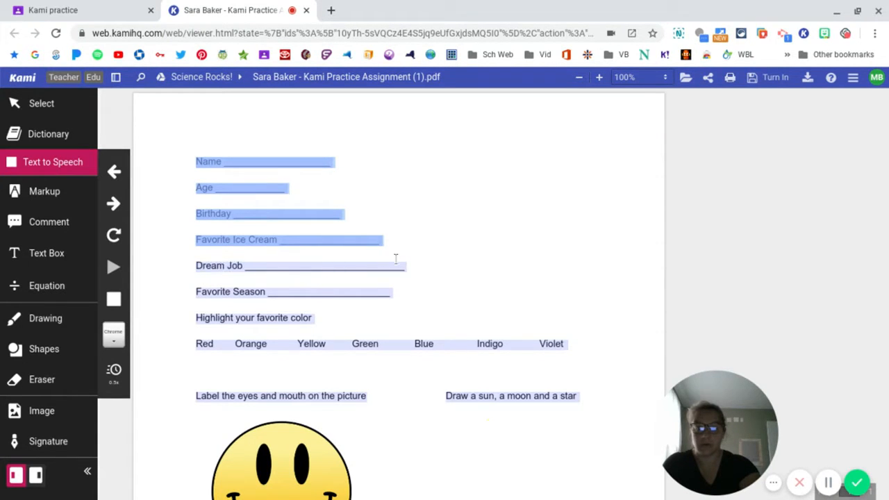
pyautogui.click(115, 301)
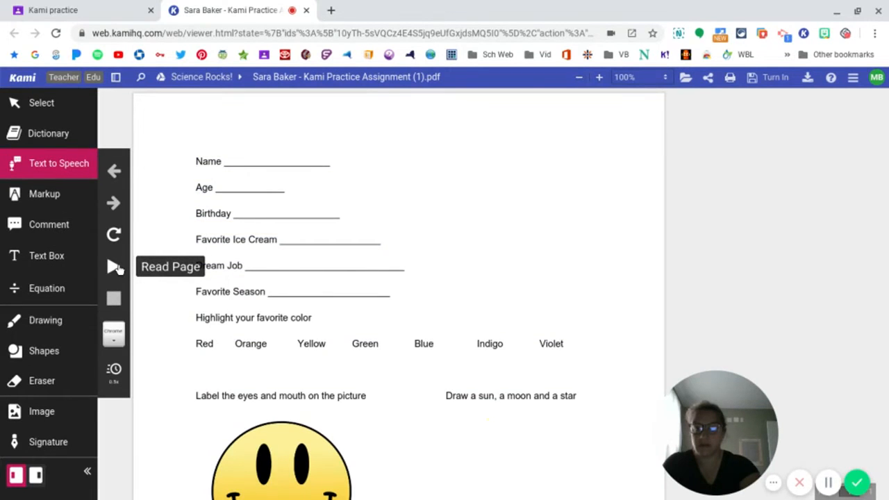
pyautogui.click(115, 268)
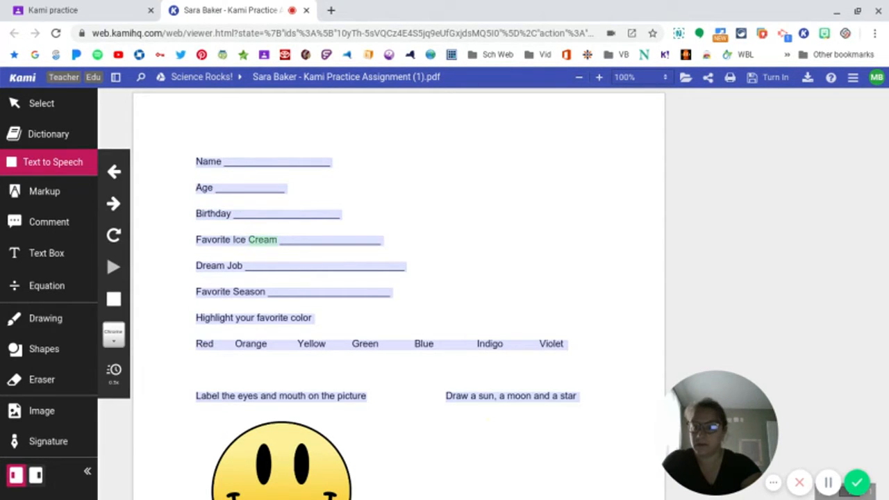
pyautogui.click(116, 298)
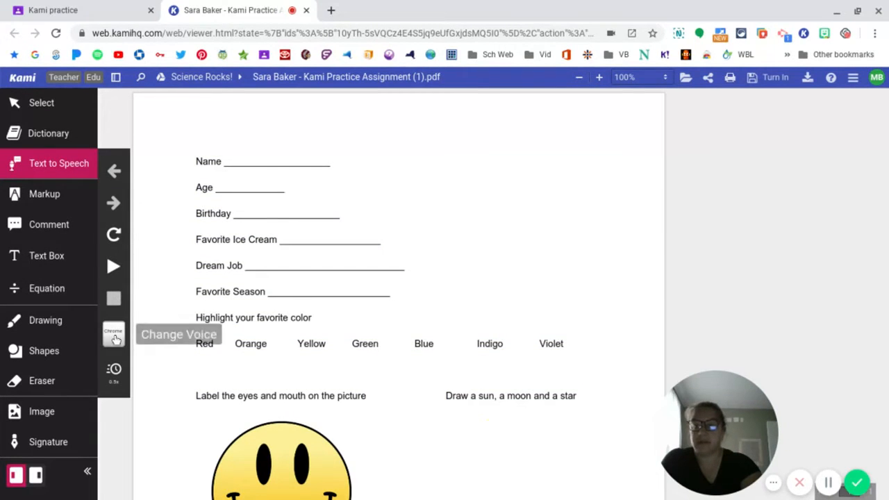
# - View the available Text to Speech voices and the reading speed control
pyautogui.click(114, 334)
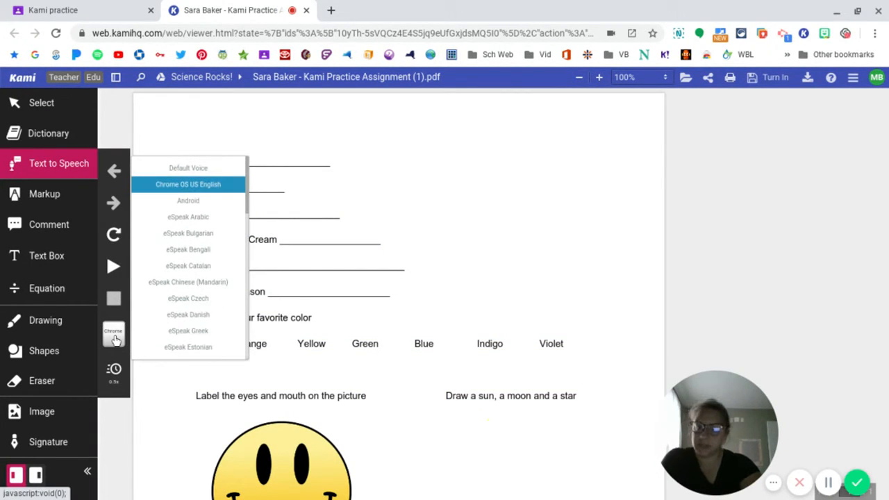
pyautogui.click(115, 370)
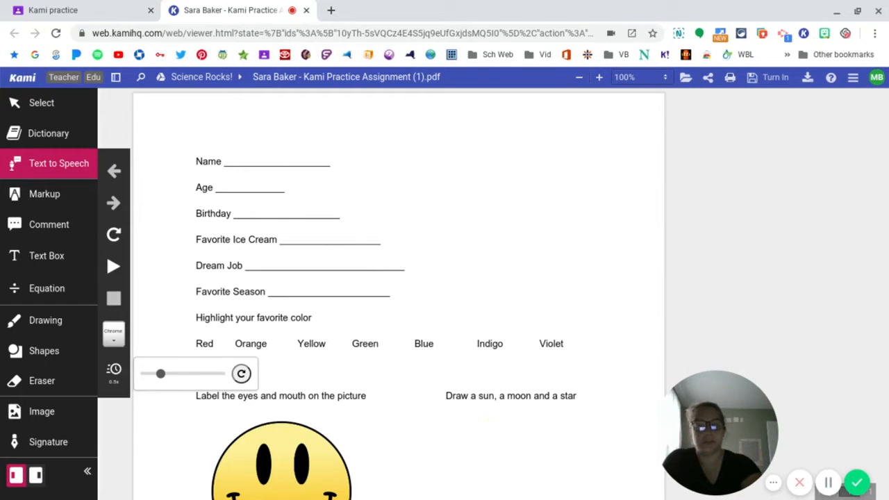
# - Highlight the word "Green" in the color row in light green with the Text Highlighter
pyautogui.click(51, 203)
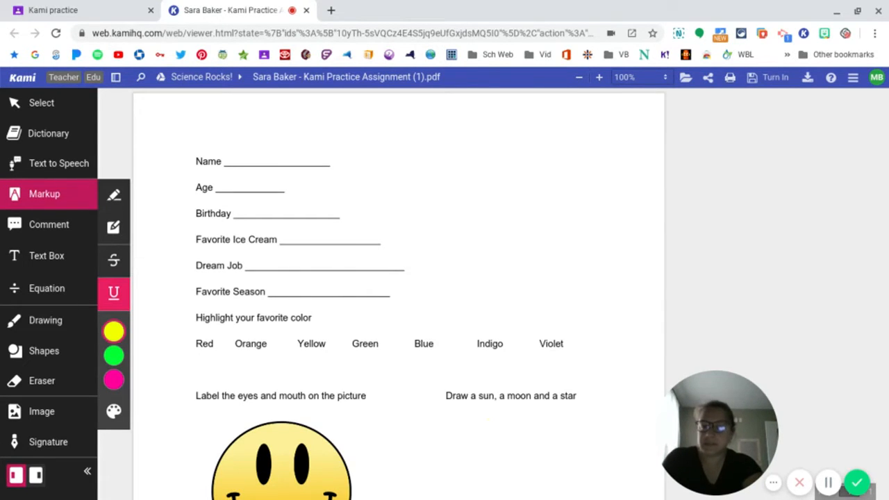
pyautogui.click(115, 200)
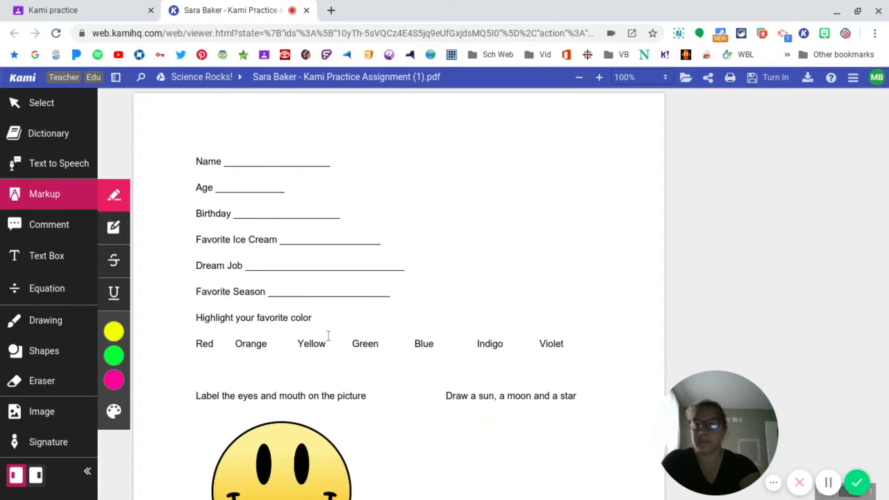
pyautogui.moveTo(354, 344); pyautogui.dragTo(381, 346)
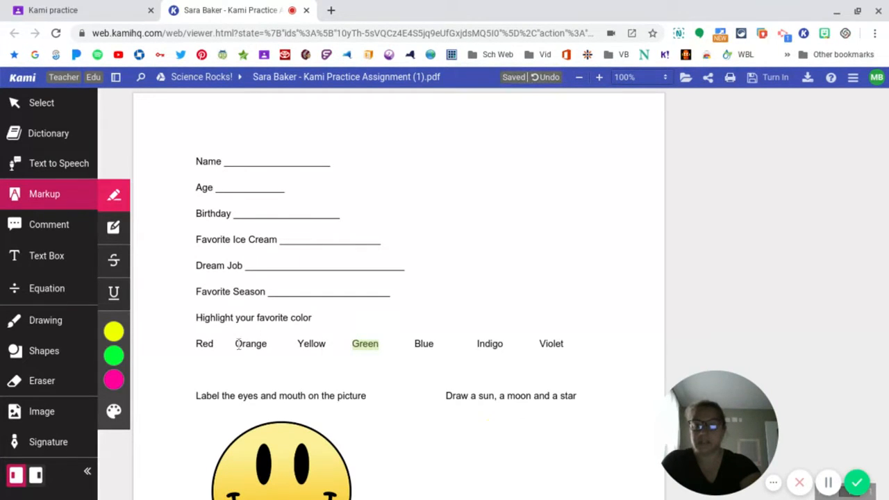
# - Set the Text Highlighter color to yellow
pyautogui.moveTo(120, 331)
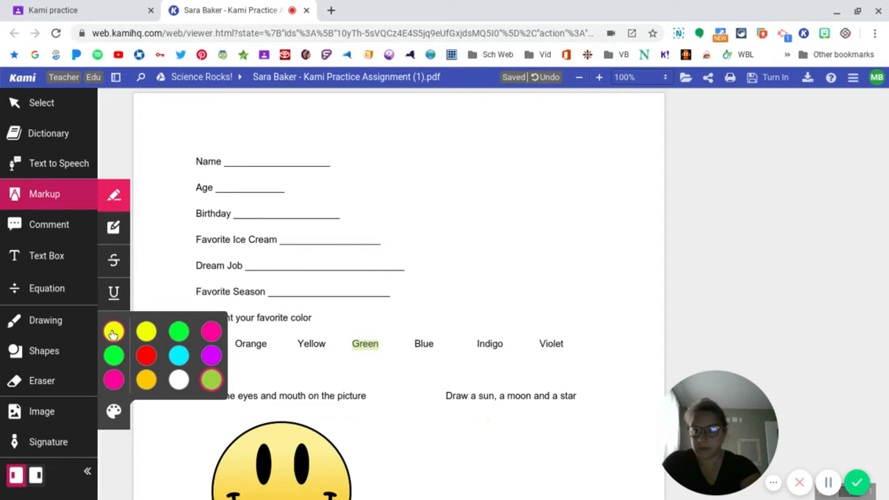
pyautogui.click(113, 333)
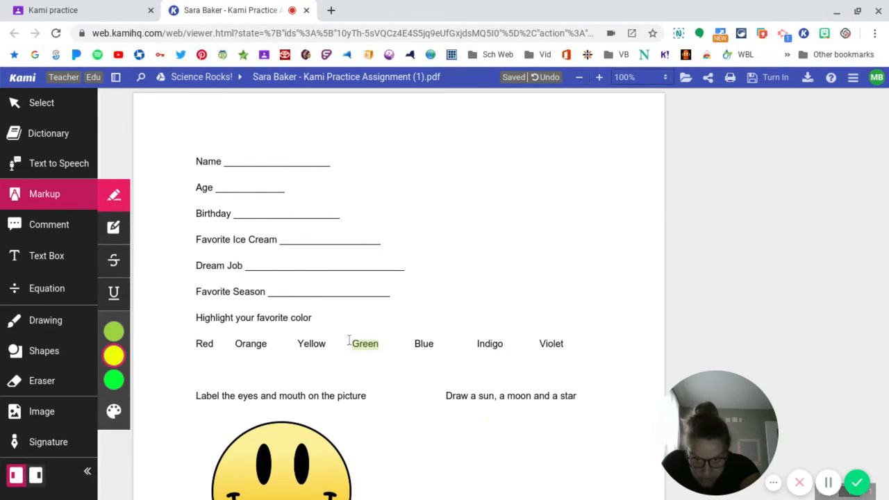
# - Try to highlight the already marked word "Green" in yellow
pyautogui.moveTo(355, 343)
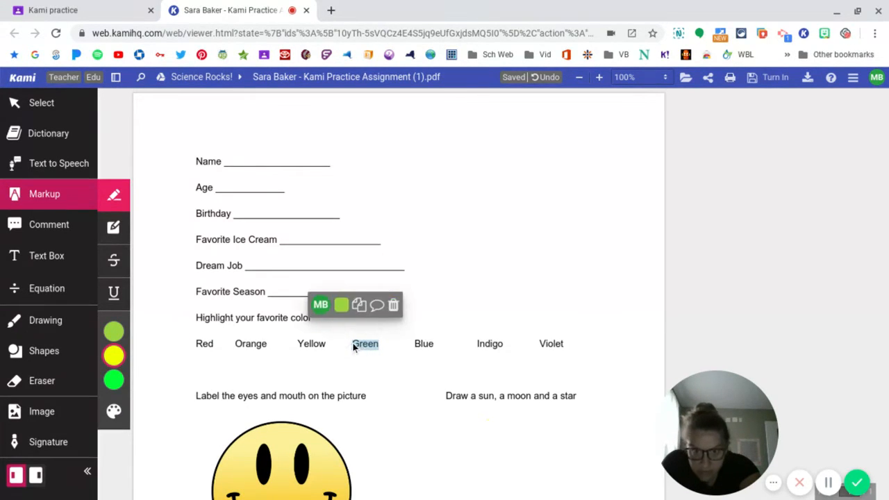
pyautogui.moveTo(378, 345); pyautogui.dragTo(381, 343)
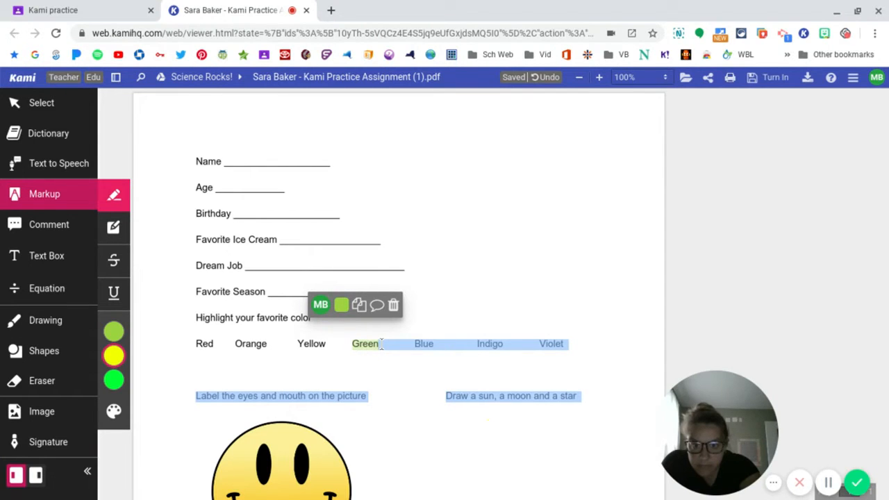
pyautogui.click(359, 344)
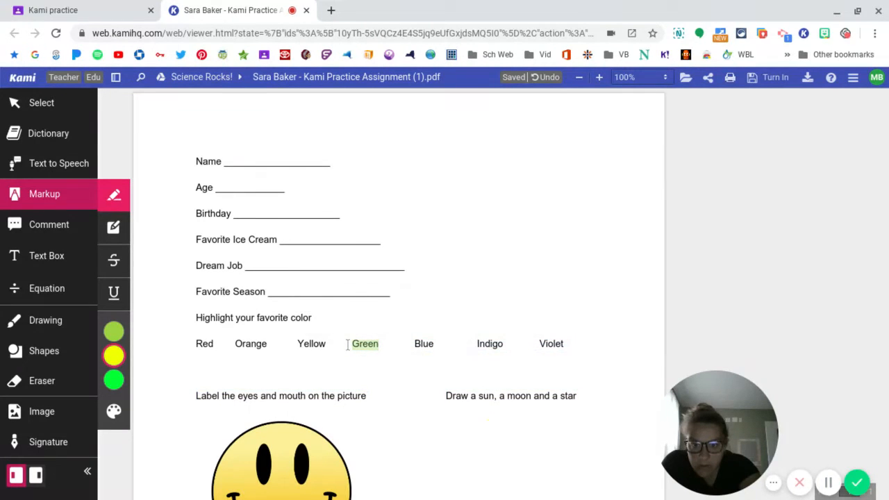
pyautogui.moveTo(347, 345); pyautogui.dragTo(371, 345)
pyautogui.click(370, 345)
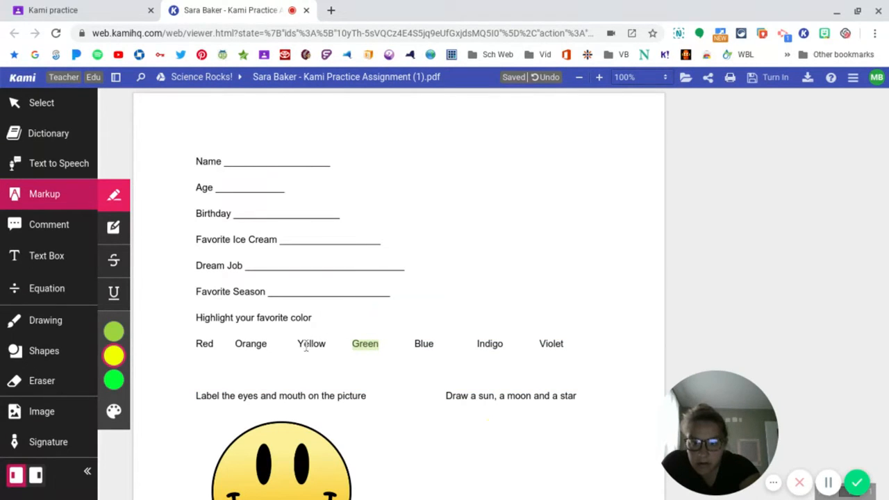
# - Highlight the word "Yellow" in the color row in yellow
pyautogui.moveTo(295, 343); pyautogui.dragTo(328, 344)
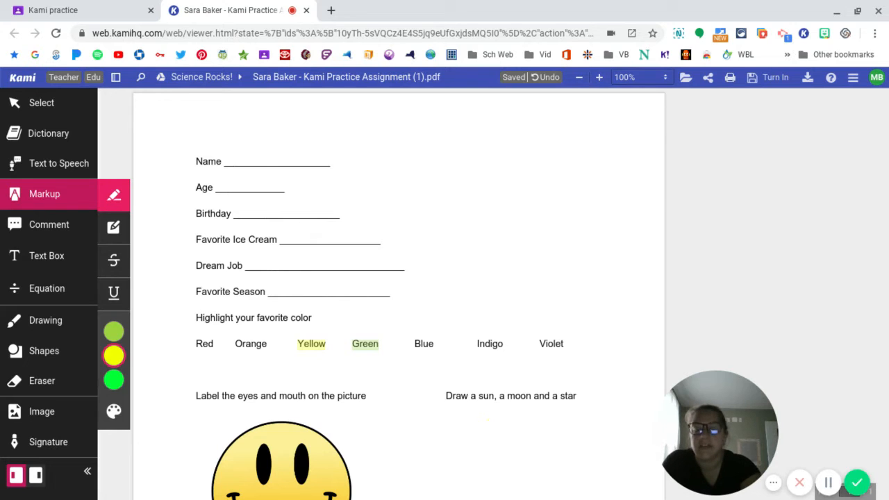
# - Delete the light green highlight from the word "Green" in the color row and highlight the word in yellow instead
pyautogui.moveTo(364, 345)
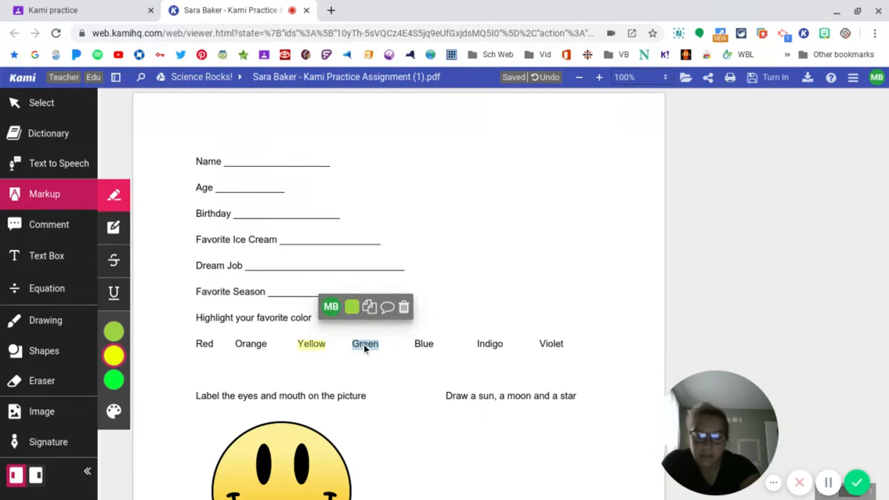
pyautogui.click(405, 308)
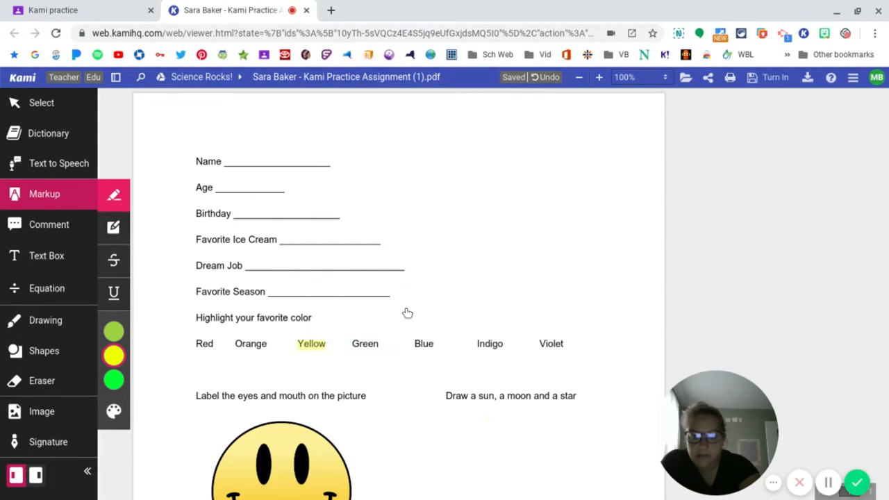
pyautogui.moveTo(350, 343); pyautogui.dragTo(381, 347)
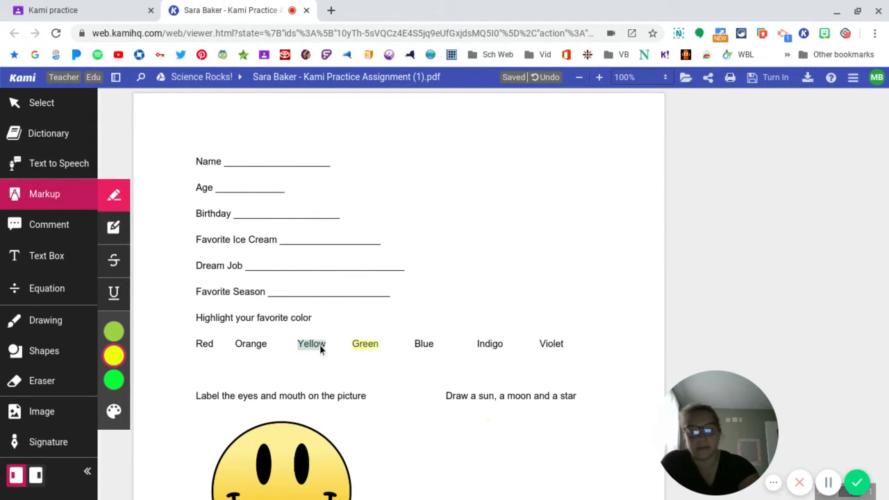
# - Delete the highlight from the word "Yellow" in the color row
pyautogui.moveTo(316, 343)
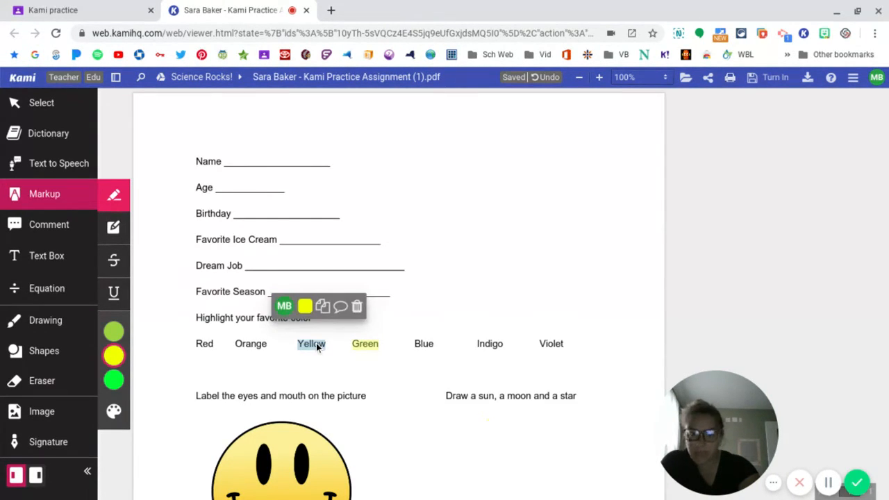
pyautogui.click(306, 308)
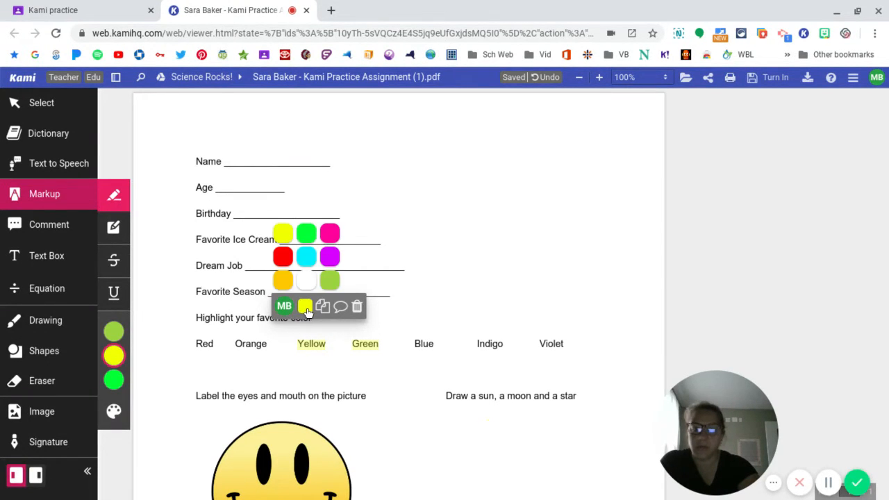
pyautogui.click(356, 308)
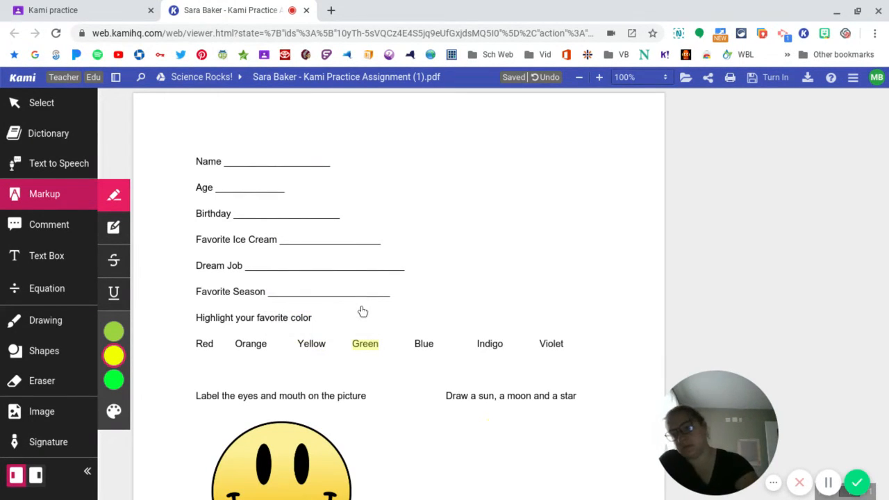
# - Replace the white swatch in the markup color palette with pink and save the palette
pyautogui.moveTo(115, 361)
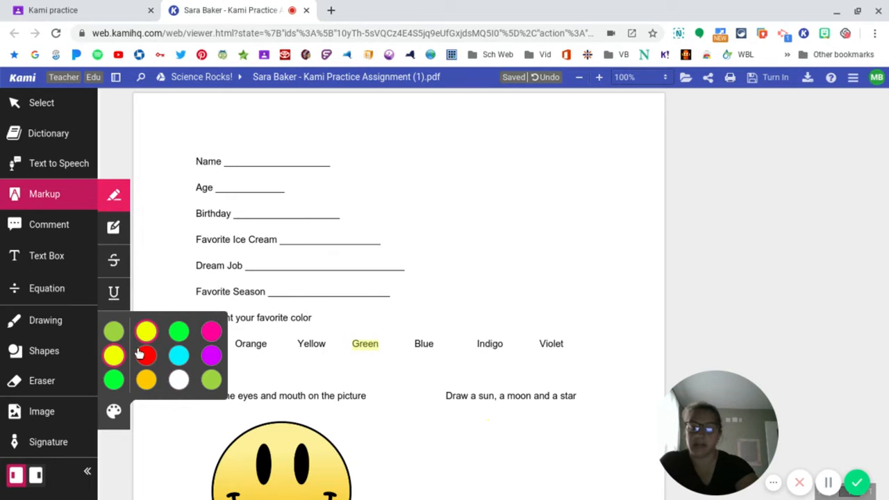
pyautogui.click(114, 411)
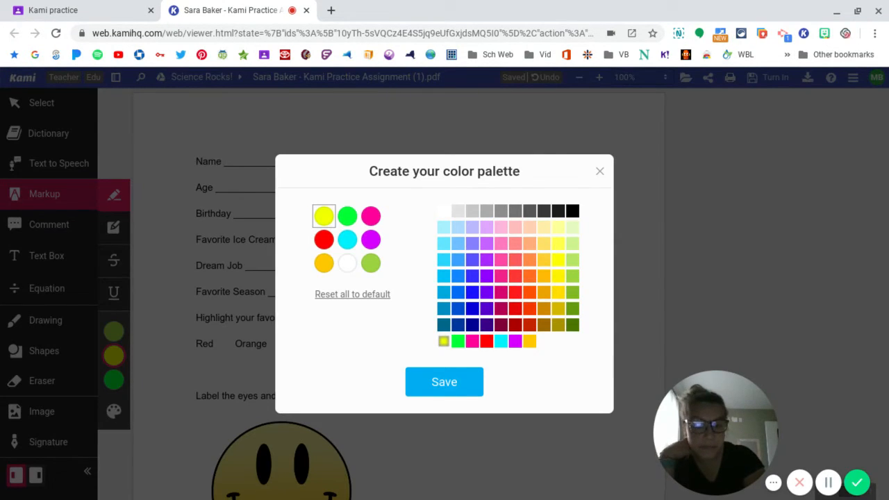
pyautogui.click(347, 263)
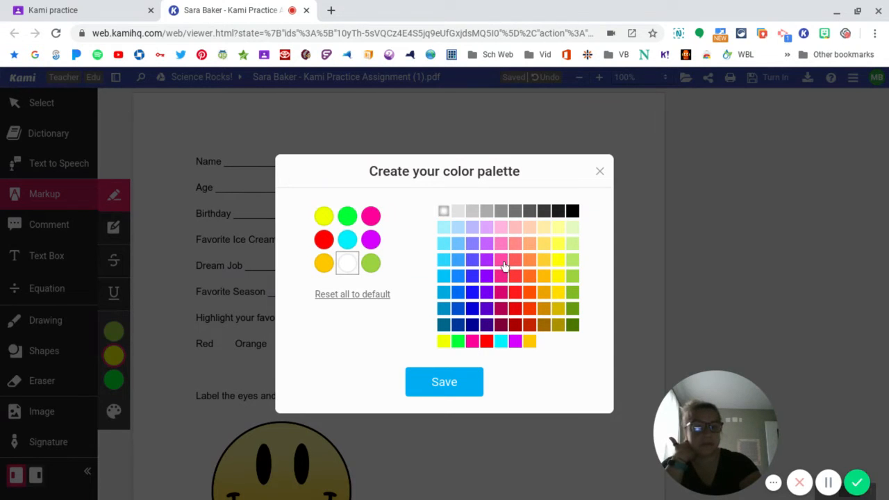
pyautogui.click(502, 261)
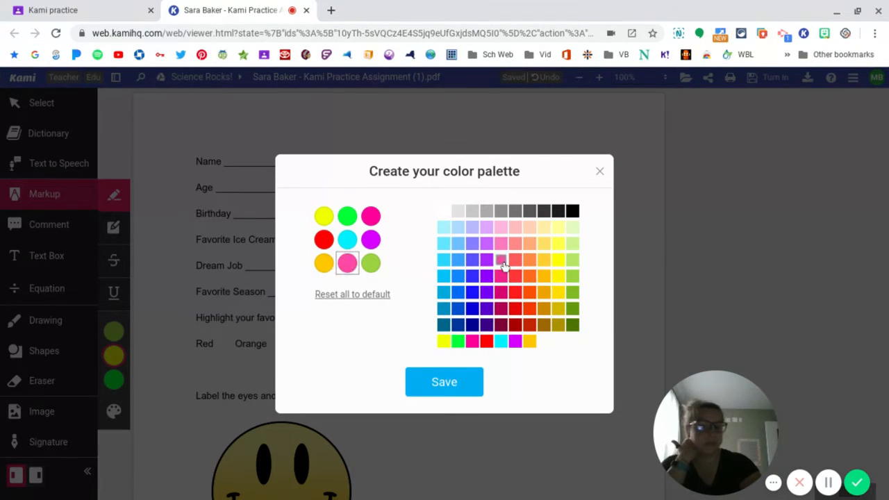
pyautogui.click(449, 383)
# - Mark the whole "Favorite Season" line, including its blank, with a pink Box Highlighter rectangle
pyautogui.moveTo(115, 388)
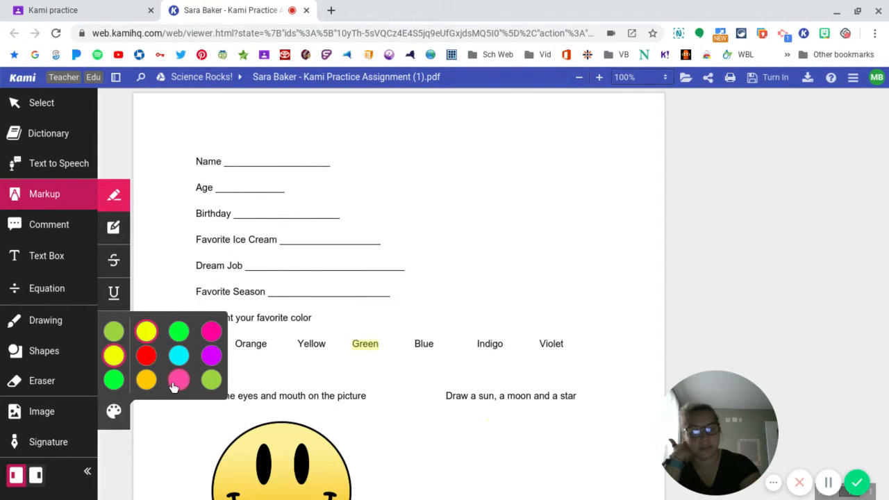
pyautogui.click(113, 227)
pyautogui.moveTo(115, 327)
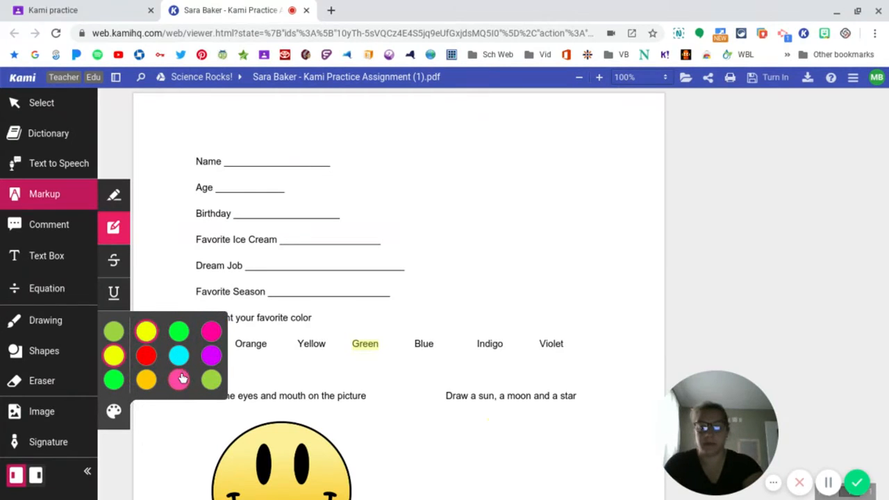
pyautogui.click(180, 378)
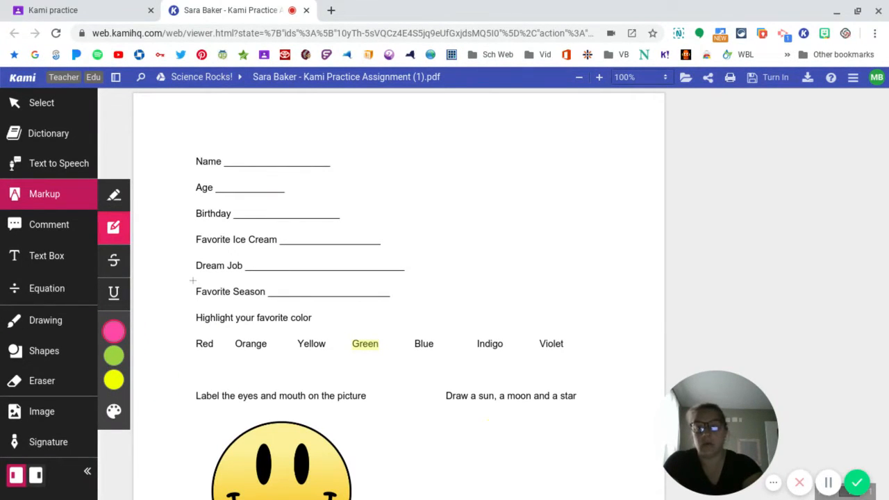
pyautogui.moveTo(193, 280); pyautogui.dragTo(414, 302)
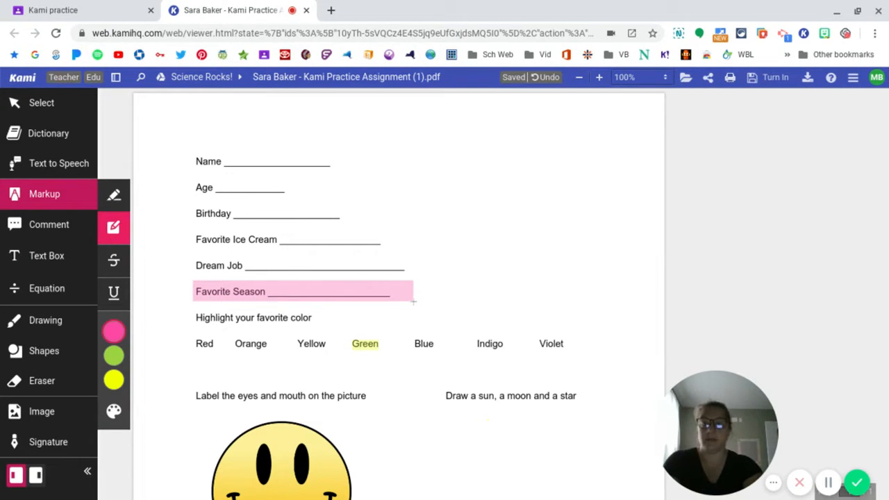
# - Strike through the word "Dream" and underline the word "Job" on the Dream Job line
pyautogui.click(114, 264)
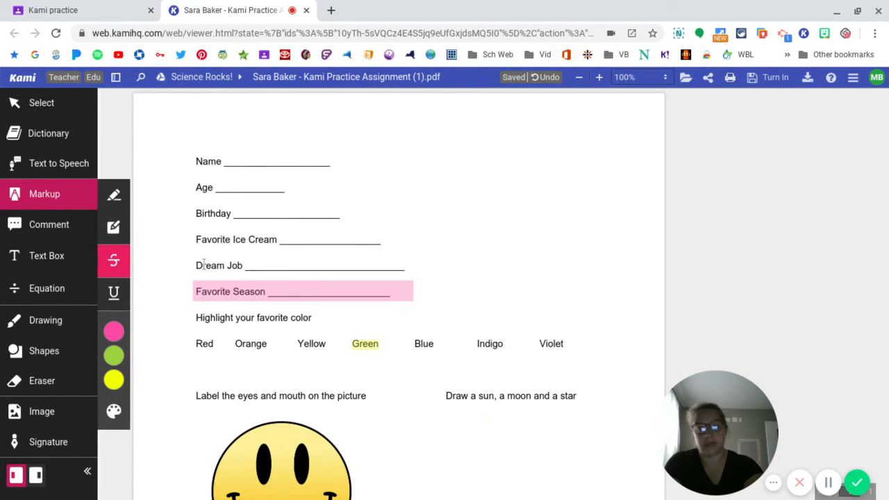
pyautogui.doubleClick(204, 265)
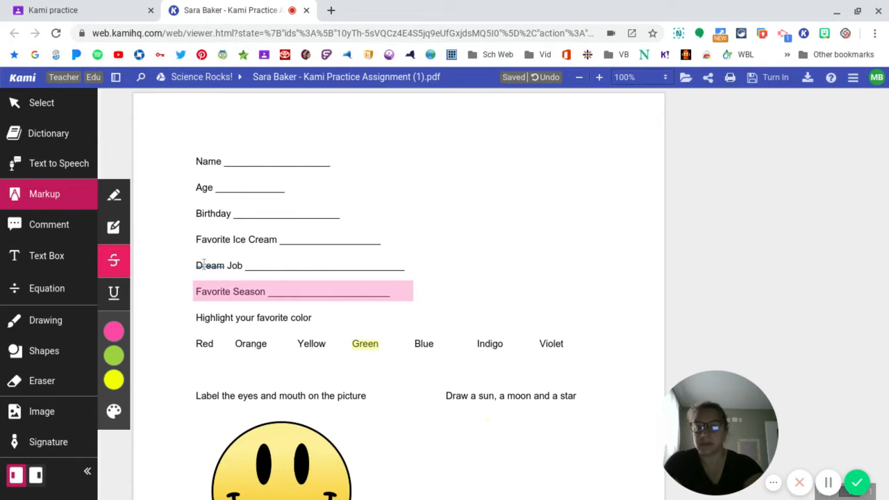
pyautogui.click(113, 292)
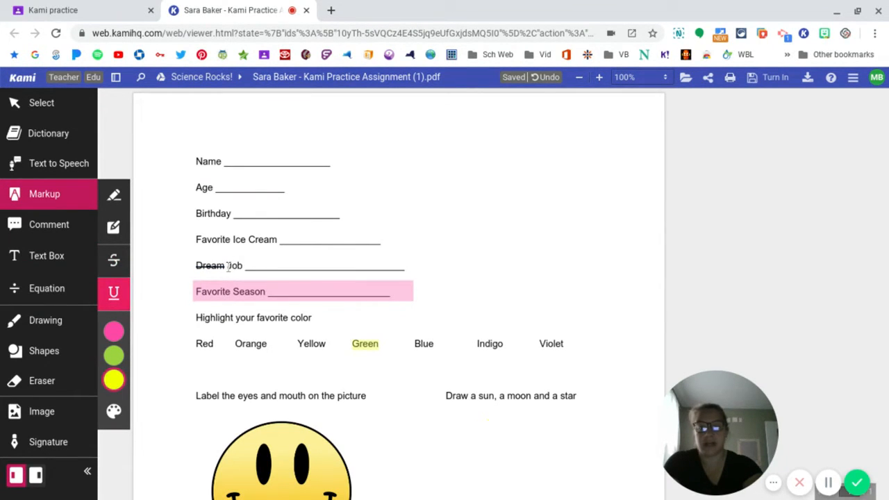
pyautogui.moveTo(227, 265); pyautogui.dragTo(244, 265)
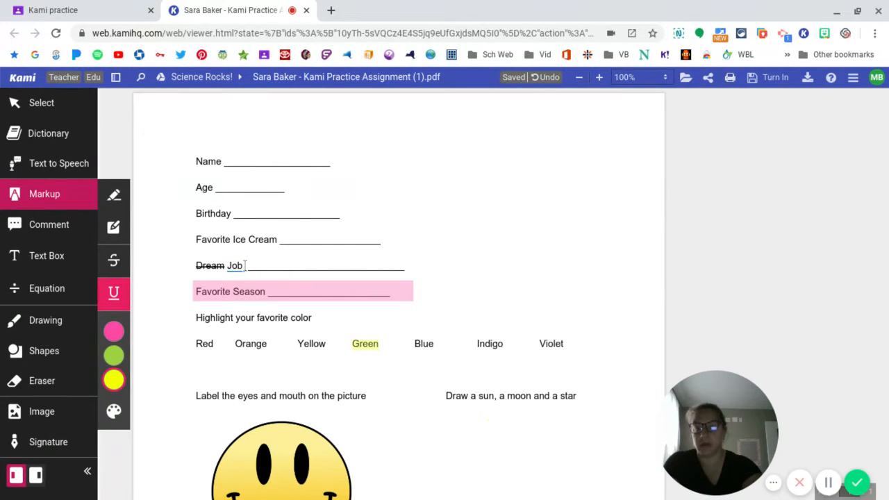
# - Delete the underline from "Job" and the strikethrough from "Dream"
pyautogui.click(236, 268)
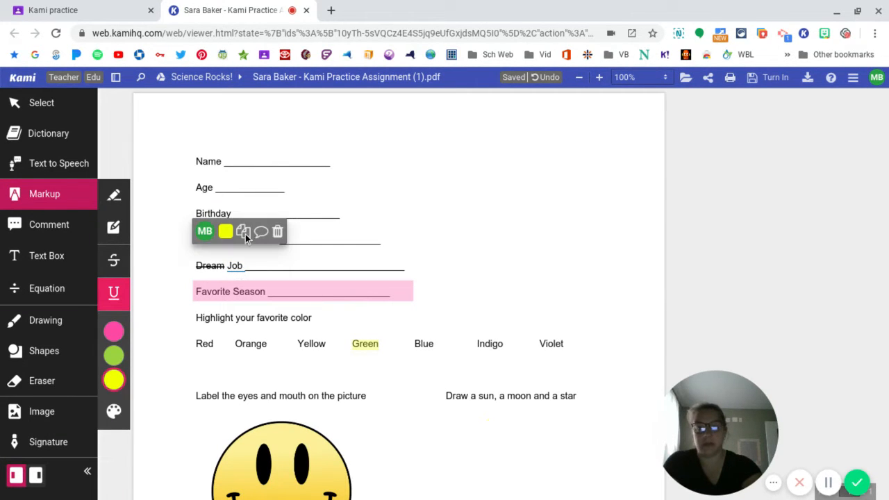
pyautogui.click(279, 232)
pyautogui.click(215, 268)
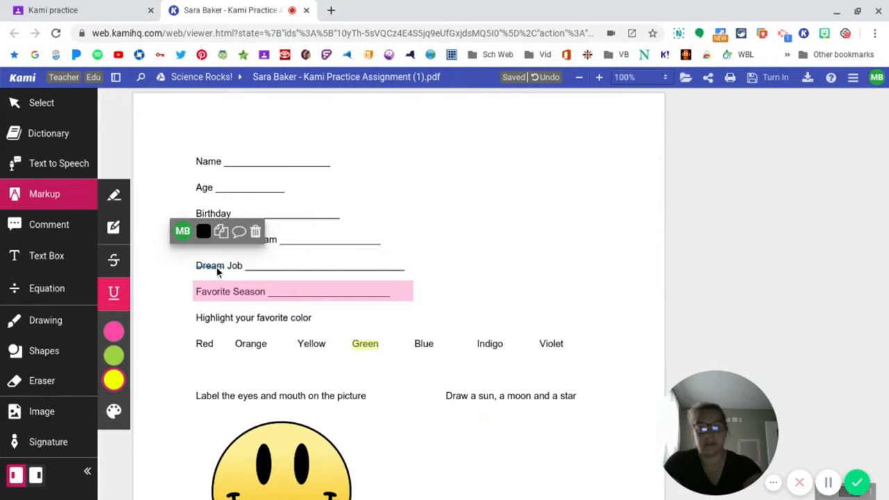
pyautogui.click(256, 233)
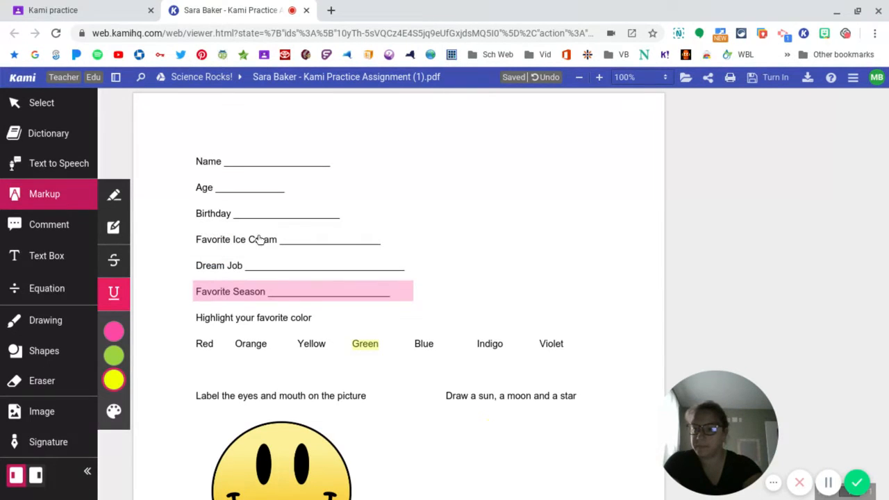
# - Attach the text comment "Did you mean soft or hard icecream?" to the words "Favorite Ice Cream"
pyautogui.click(49, 225)
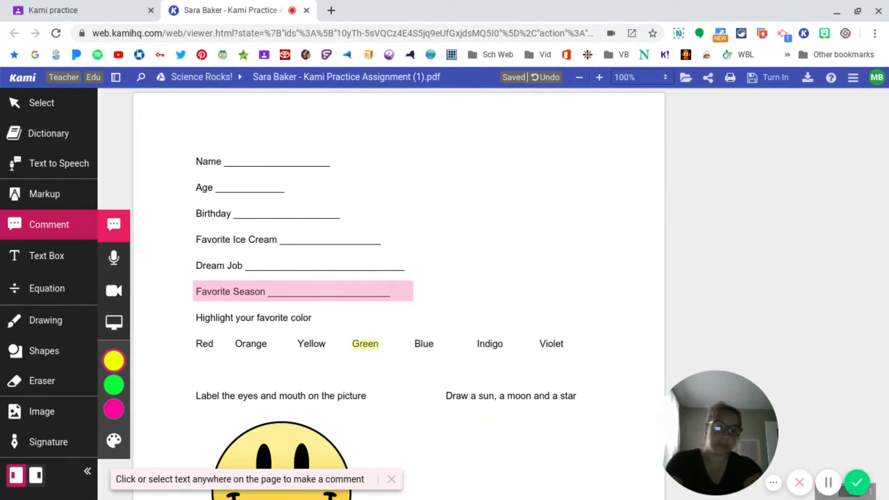
pyautogui.moveTo(196, 239); pyautogui.dragTo(276, 237)
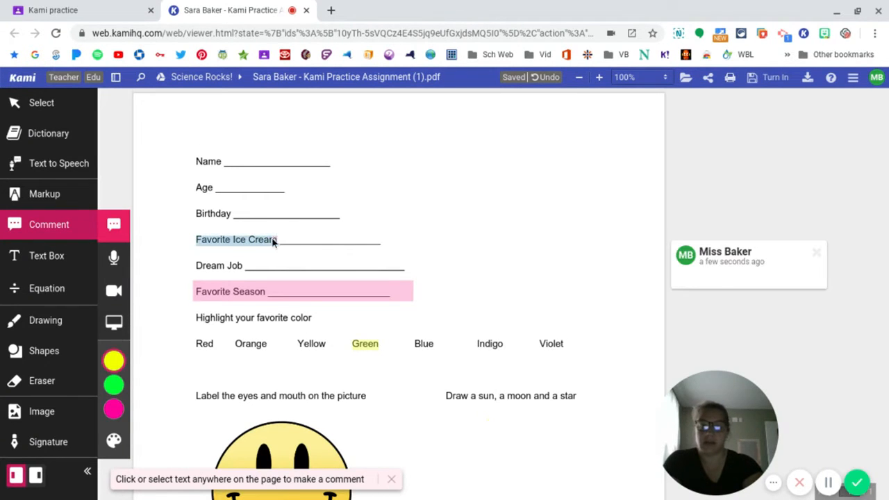
pyautogui.scroll(-1, 318, 267)
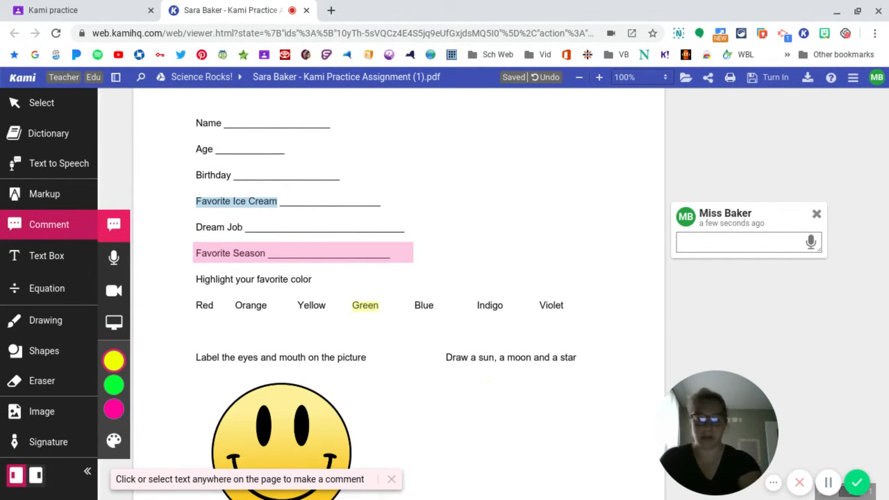
pyautogui.write('Did you mean')
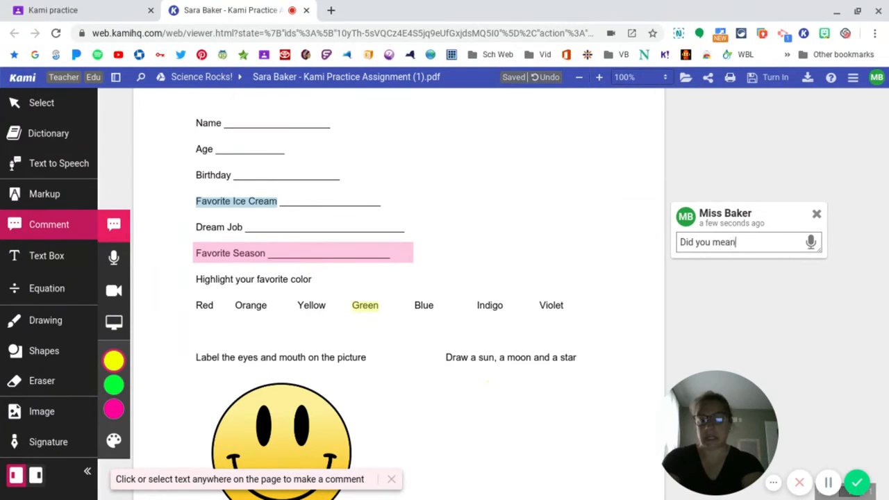
pyautogui.write(' soft or h')
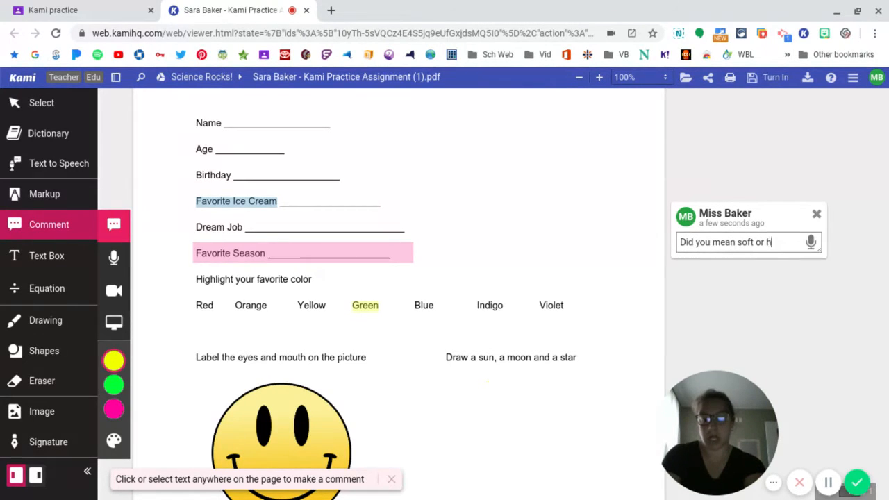
pyautogui.write('ard icecream')
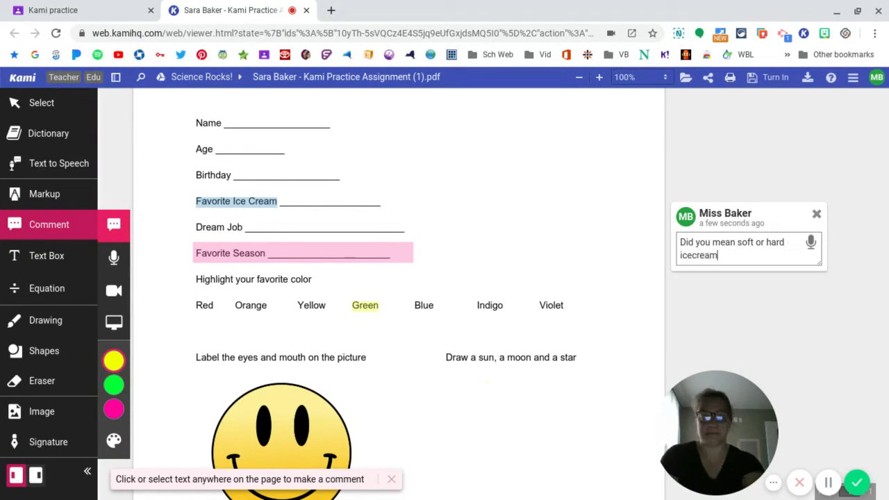
pyautogui.write('?')
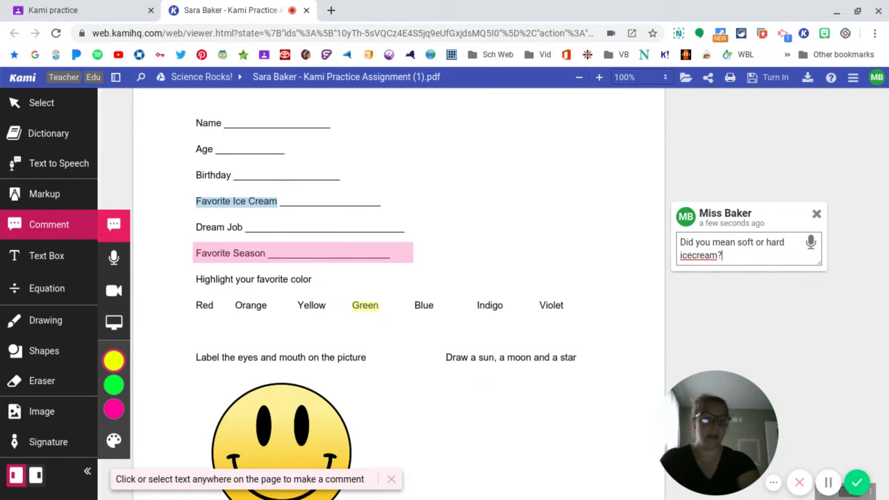
pyautogui.click(732, 304)
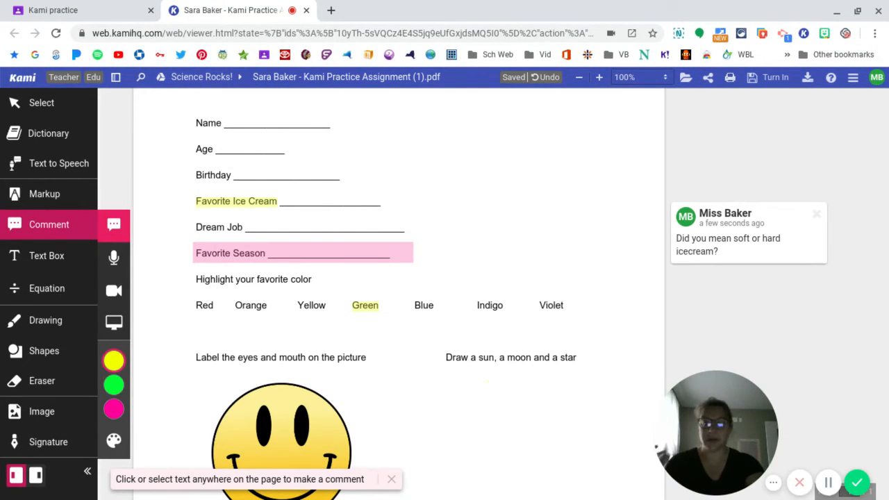
# - Add a text box on the Name line's blank and enter the person's name
pyautogui.click(43, 261)
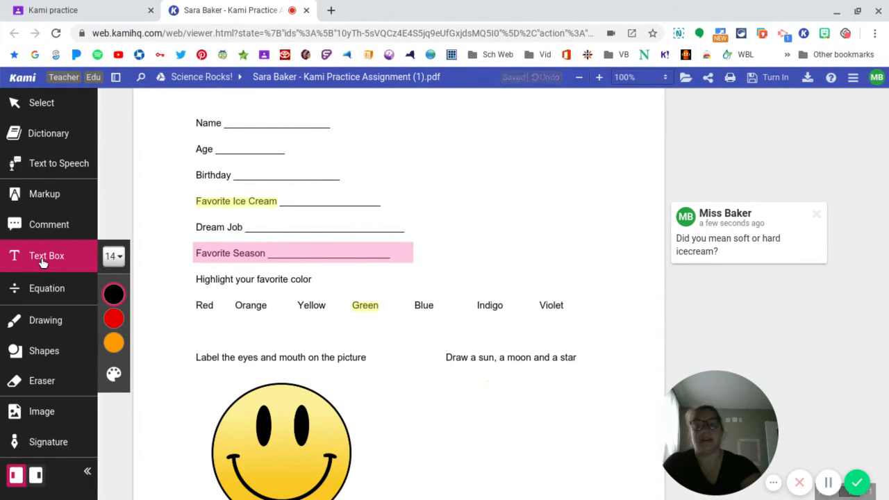
pyautogui.click(253, 122)
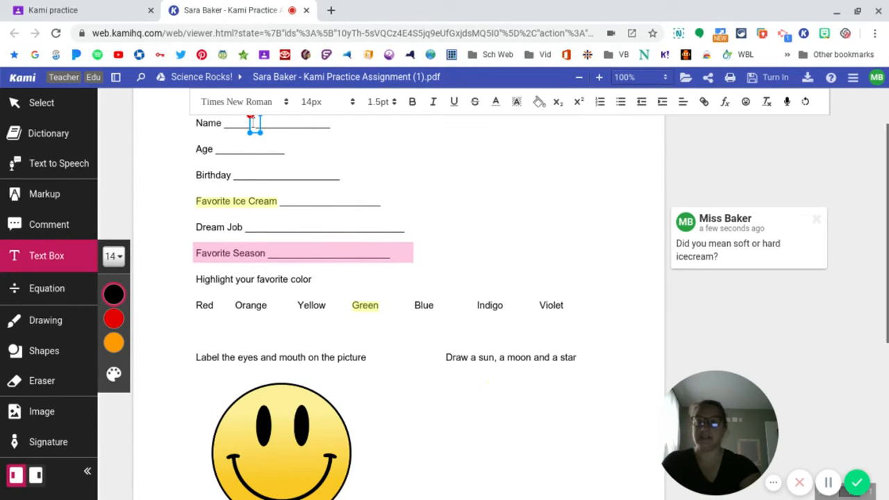
pyautogui.write('M')
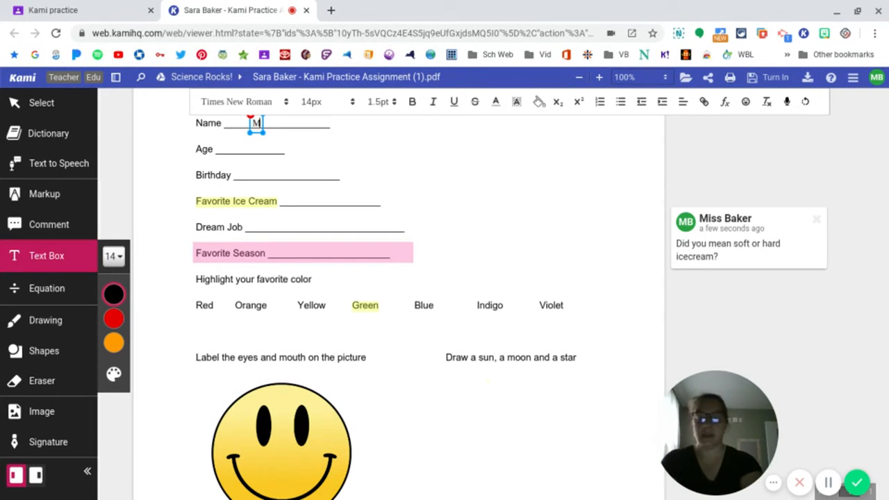
pyautogui.write('s. Baker')
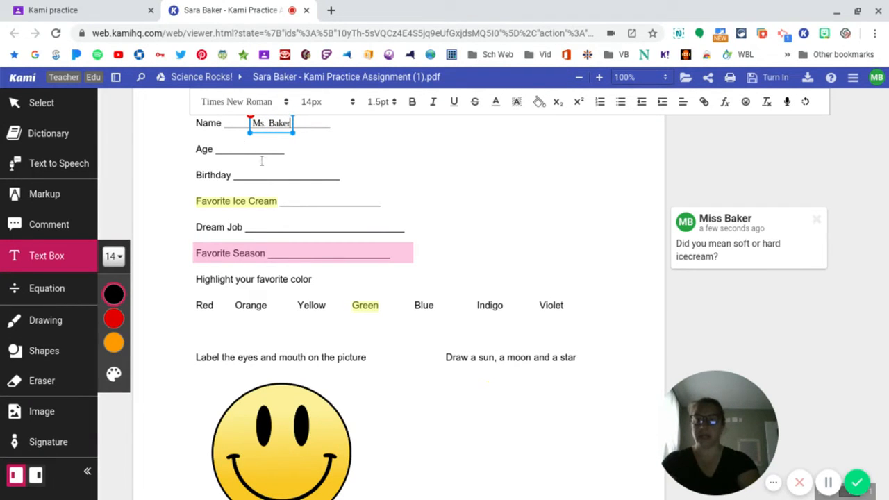
pyautogui.click(304, 199)
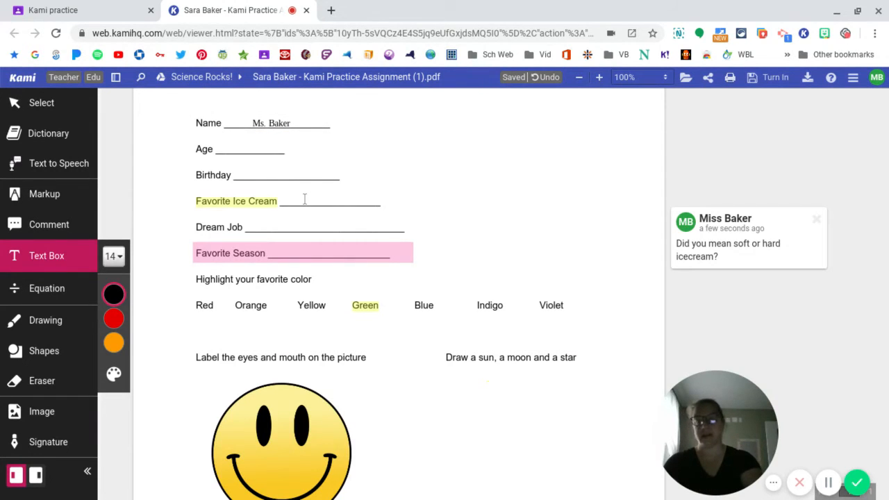
# - Add a text box reading "Cookie Dough Ice Cream" on the Favorite Ice Cream line's blank
pyautogui.click(304, 199)
pyautogui.write('Coo')
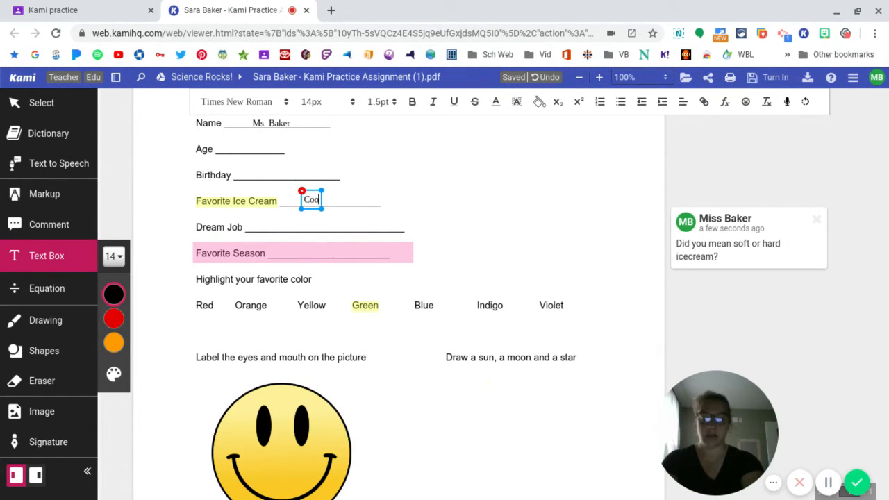
pyautogui.write('kie Dough Ice')
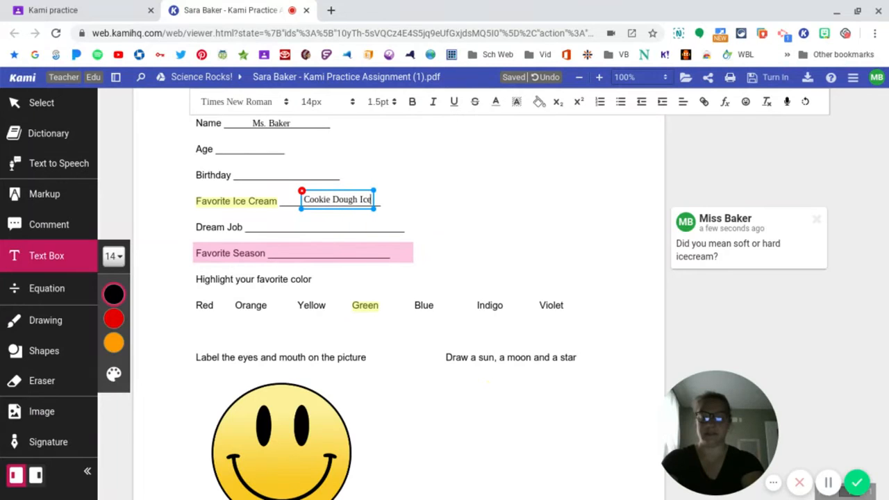
pyautogui.write(' Cre')
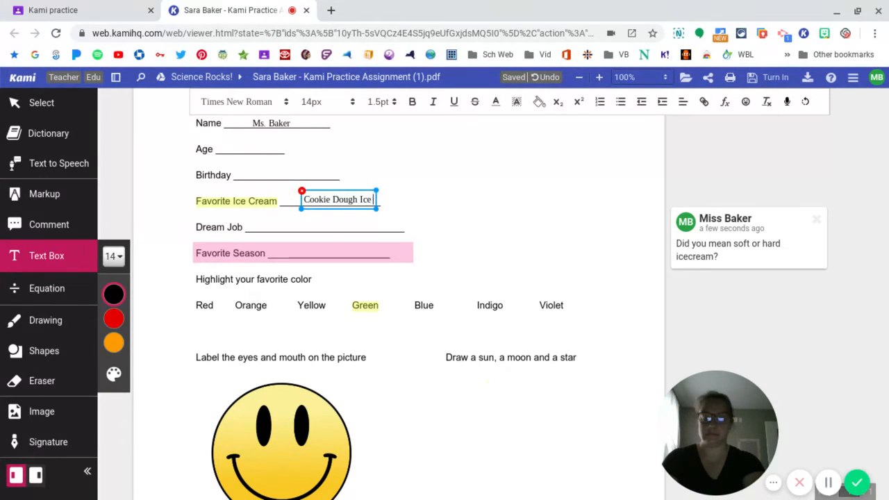
pyautogui.write('am')
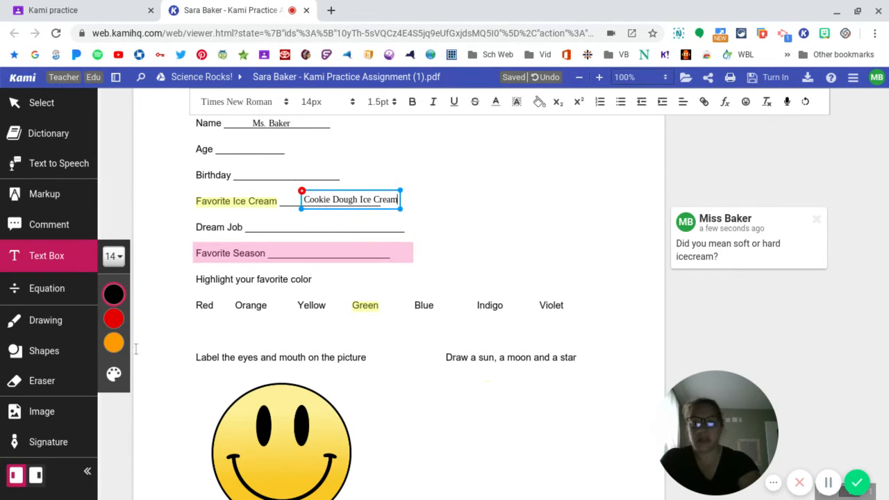
# - Set the font size of the "Cookie Dough Ice Cream" text box to 18px
pyautogui.moveTo(121, 348)
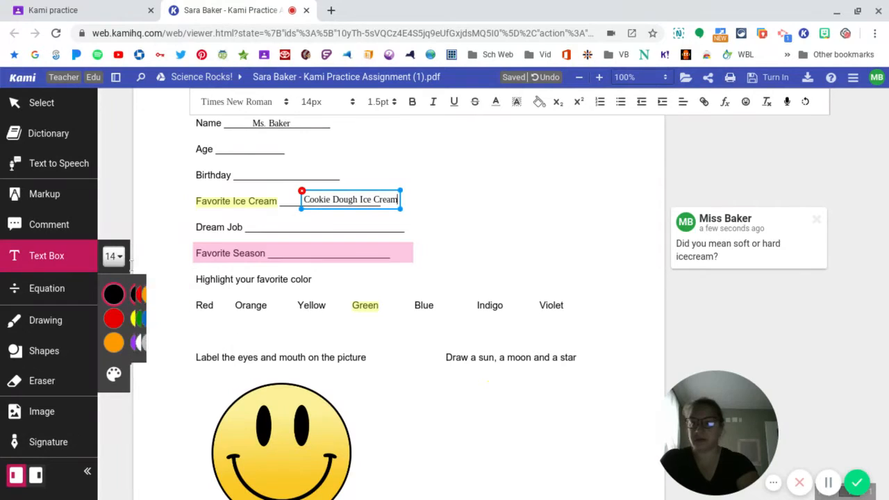
pyautogui.click(116, 256)
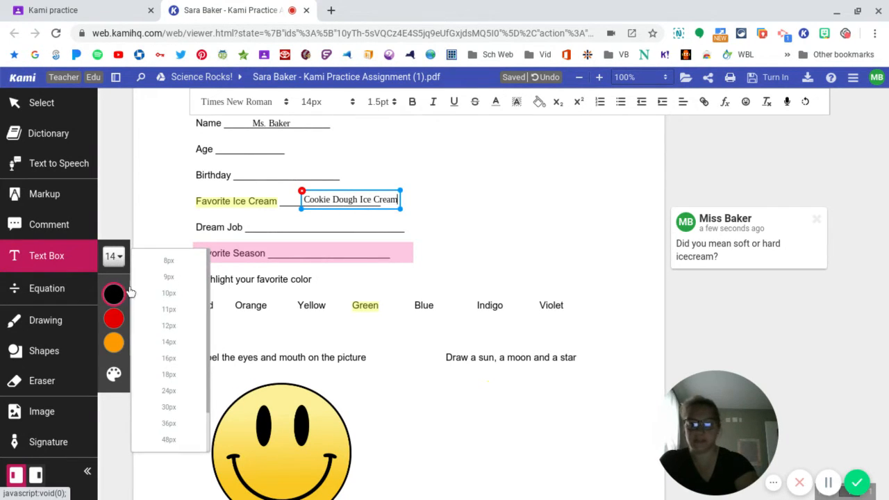
pyautogui.click(169, 375)
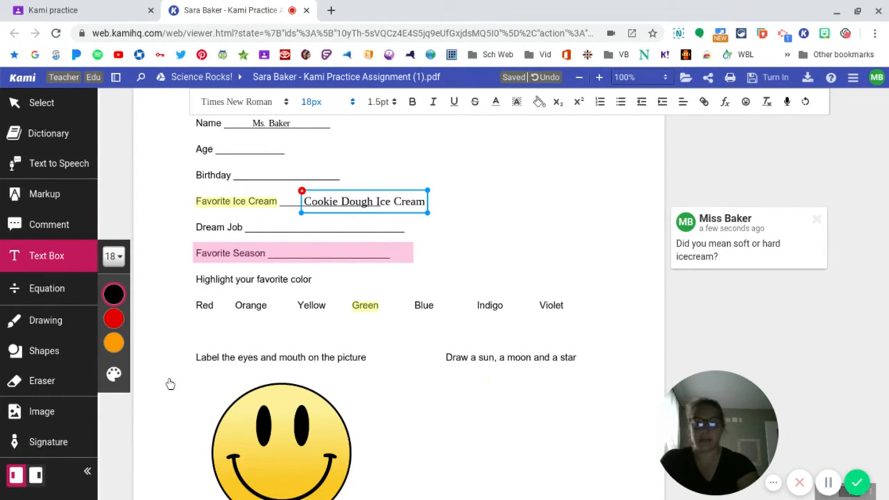
# - Start an equation containing 6 in the empty space beside the Name and Age lines
pyautogui.click(61, 293)
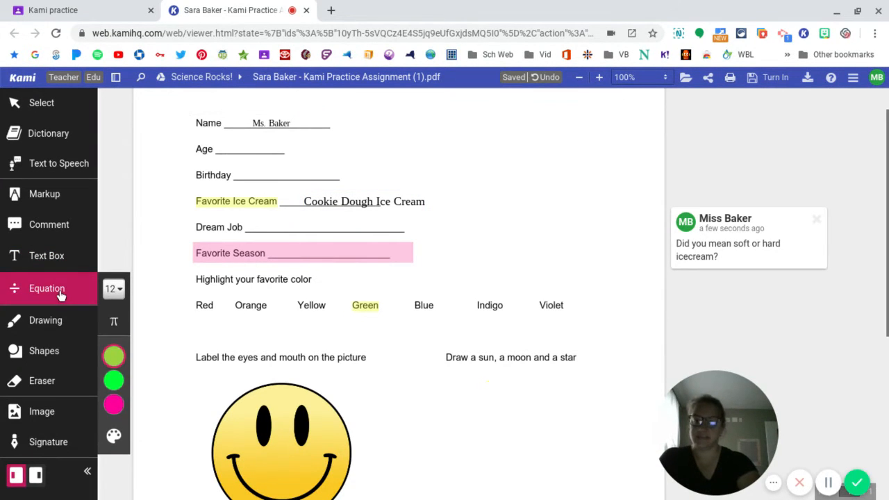
pyautogui.scroll(1, 341, 307)
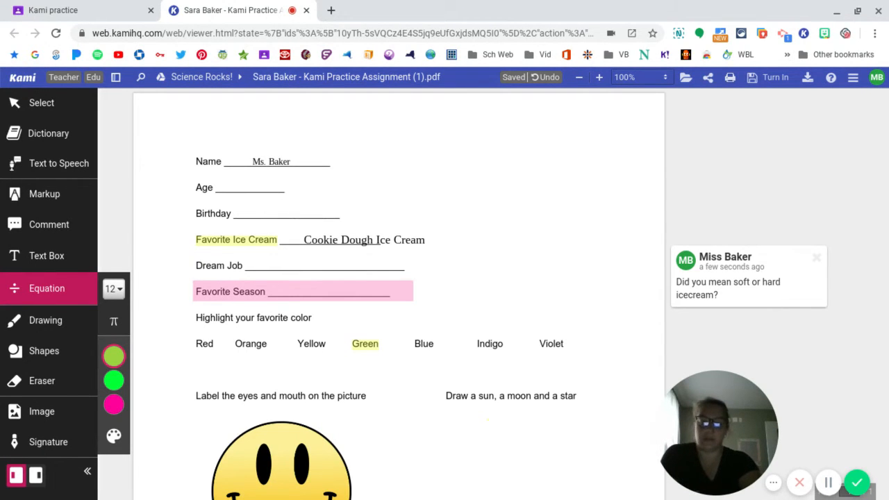
pyautogui.click(461, 172)
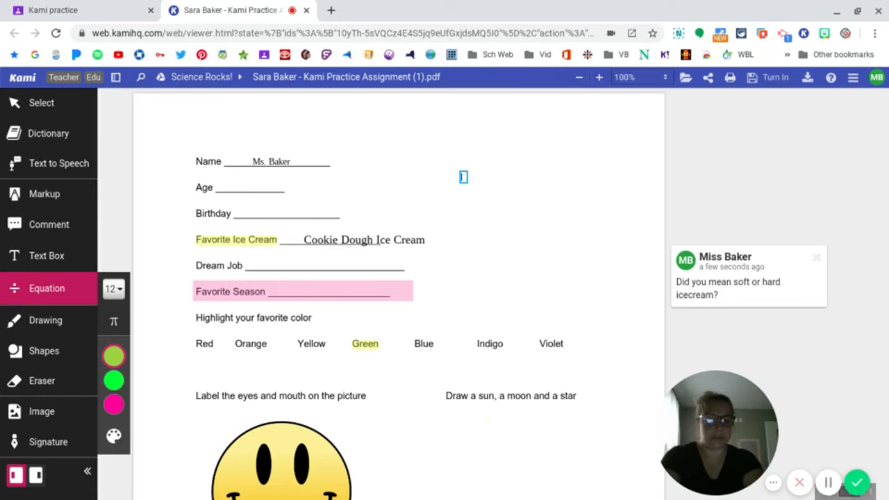
pyautogui.click(285, 292)
pyautogui.click(162, 294)
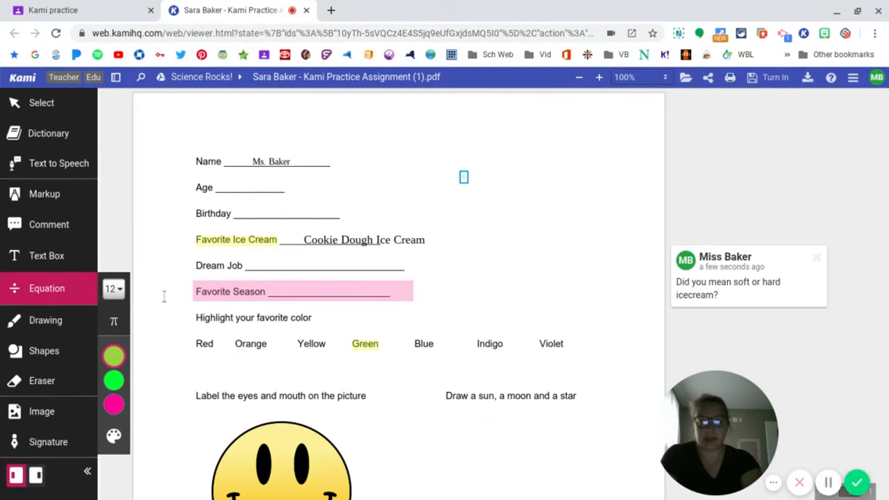
# - Set the Equation tool's color to red and recolor the placed 6 red as well
pyautogui.moveTo(114, 396)
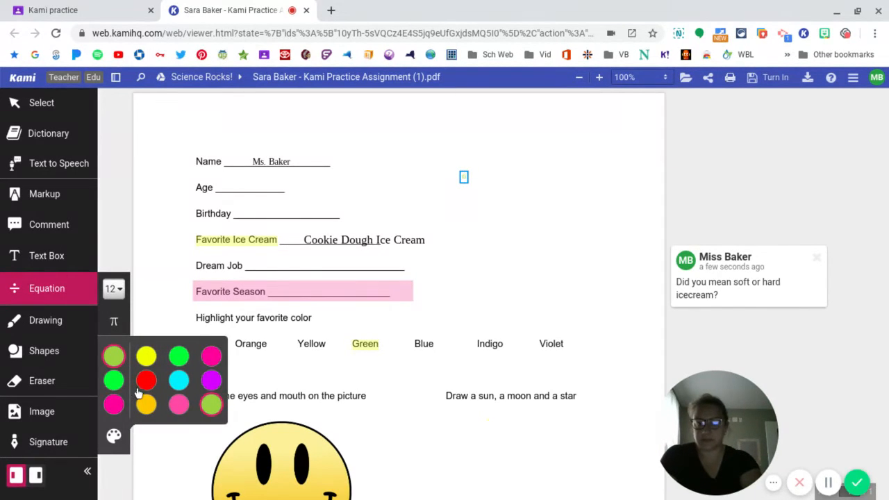
pyautogui.click(146, 384)
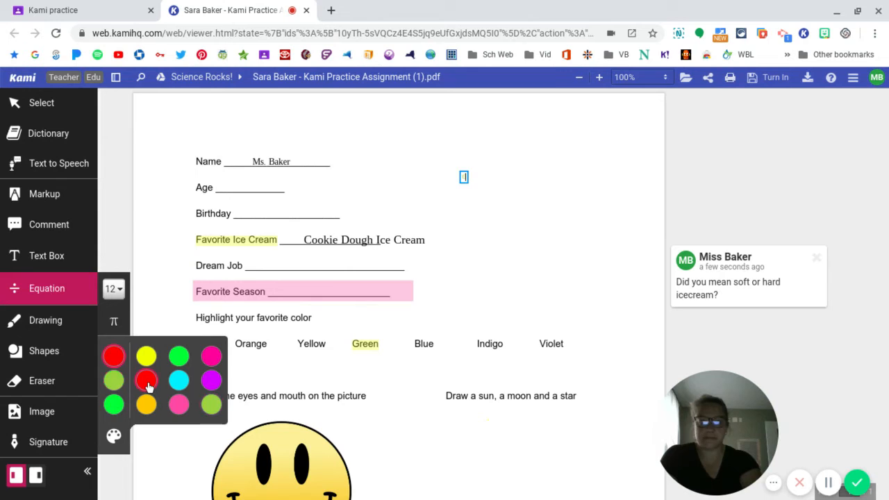
pyautogui.click(464, 177)
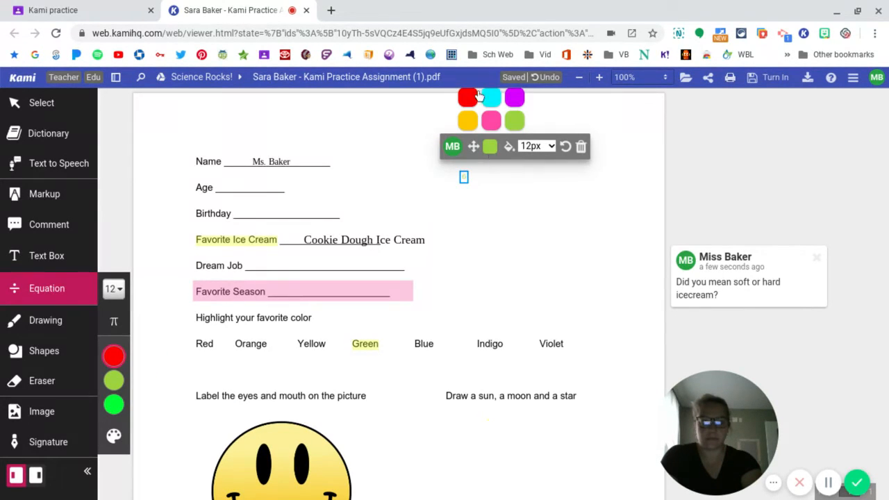
pyautogui.click(470, 100)
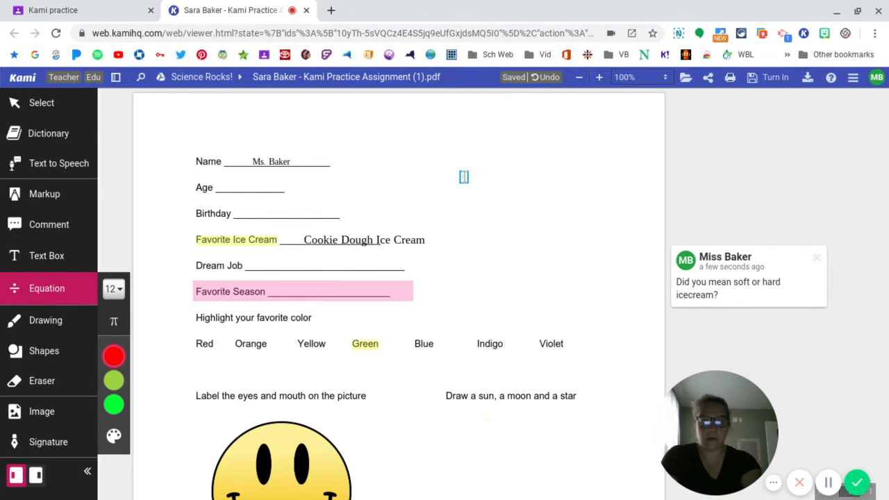
pyautogui.click(464, 177)
pyautogui.moveTo(441, 145)
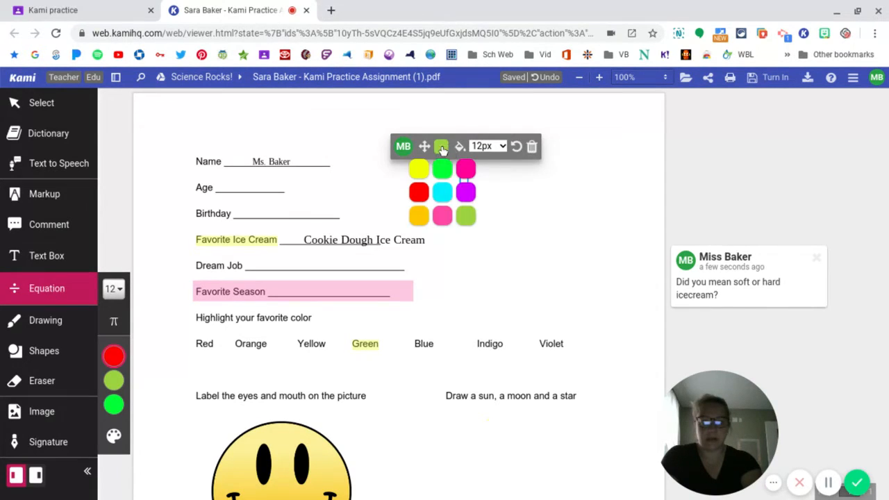
pyautogui.click(420, 195)
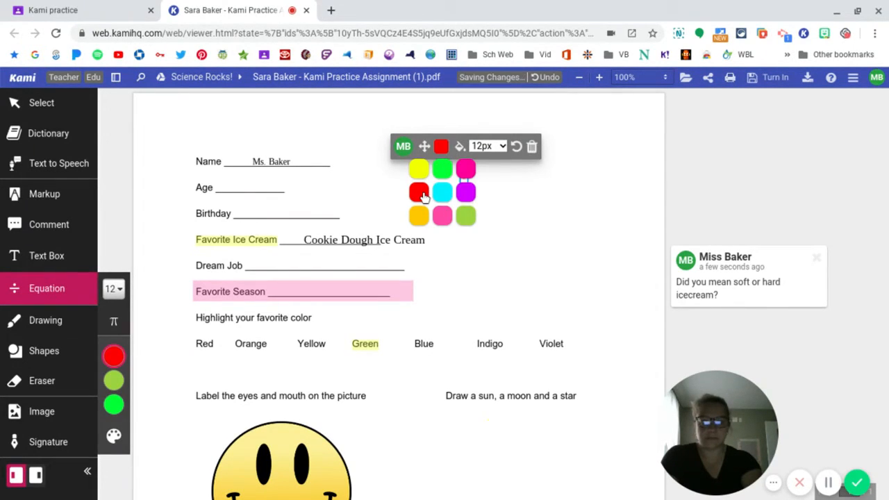
pyautogui.click(473, 183)
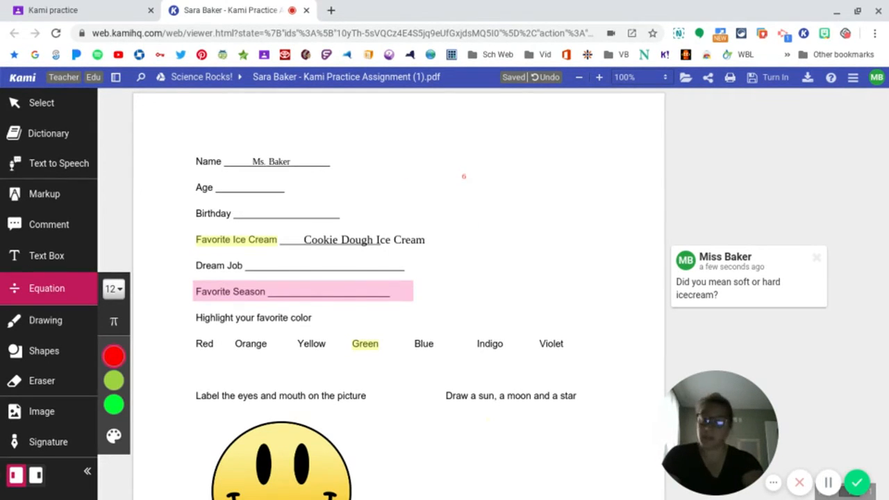
# - Extend the red equation to read "6 ÷ 3 =", inserting the division and equals signs from the math symbols
pyautogui.click(116, 323)
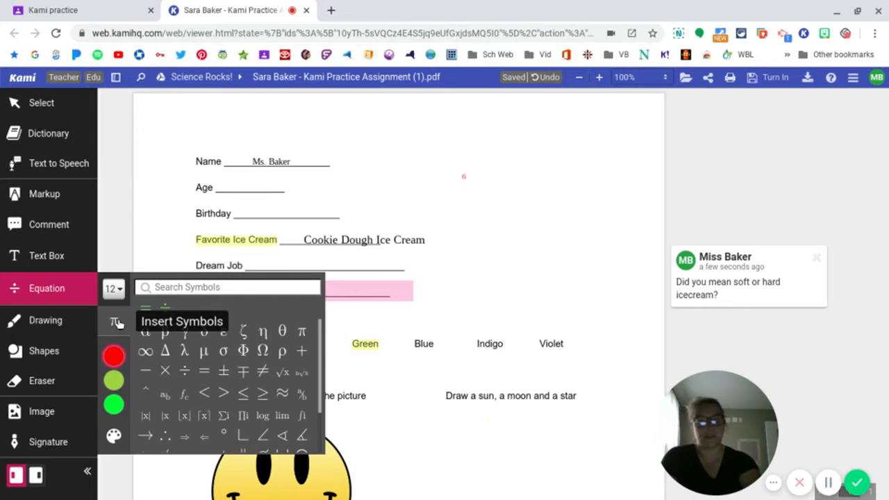
pyautogui.click(185, 372)
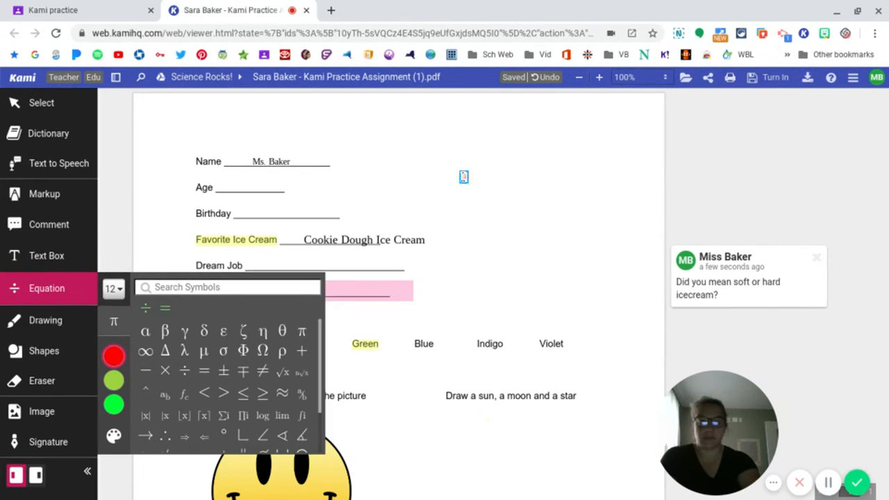
pyautogui.click(464, 177)
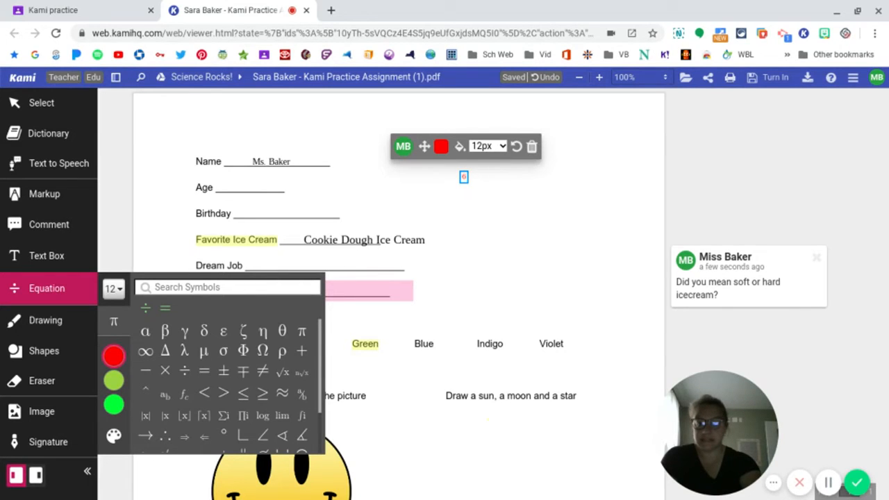
pyautogui.click(185, 372)
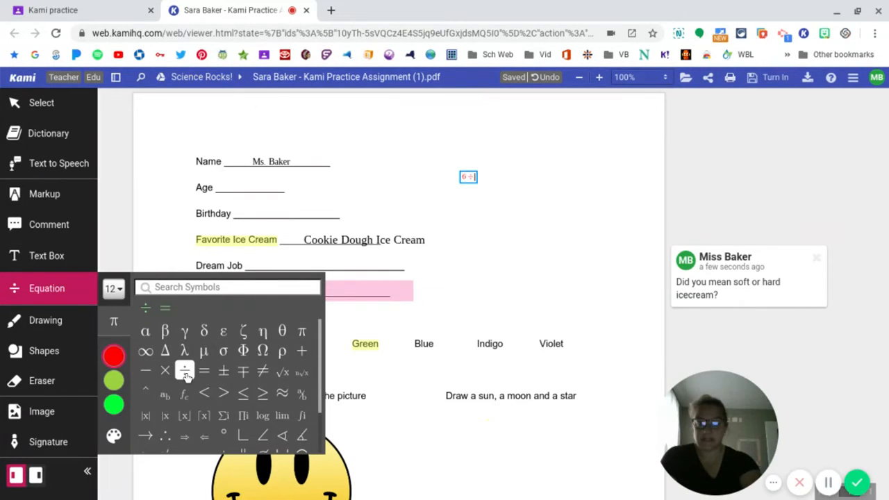
pyautogui.write('3')
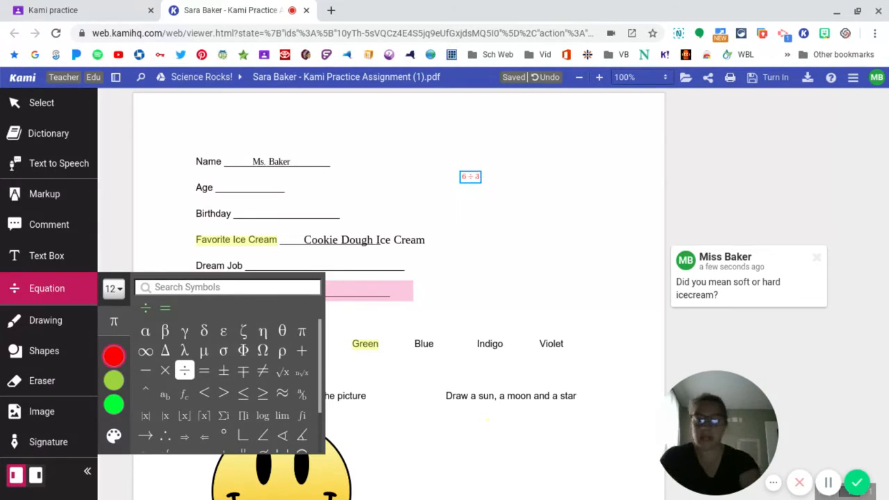
pyautogui.click(203, 371)
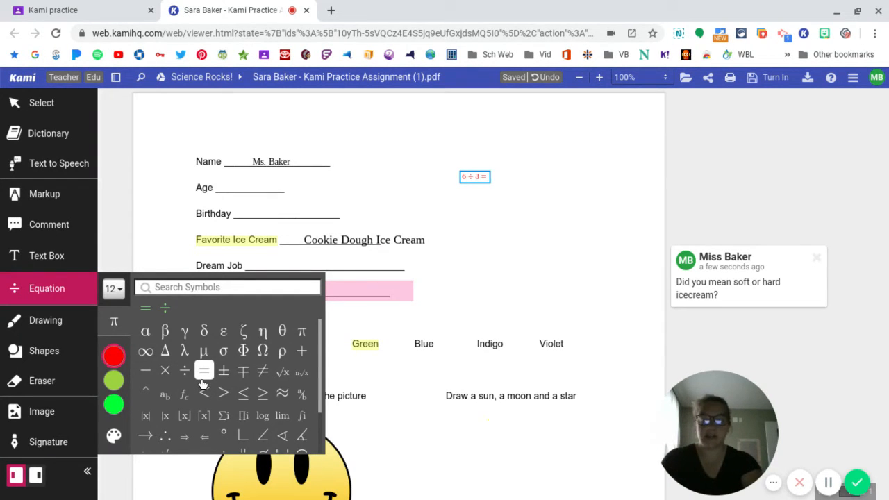
# - Draw gold pointer lines at stroke thickness 4 from the smiley's right-hand eye and from its mouth to outside the face
pyautogui.click(44, 322)
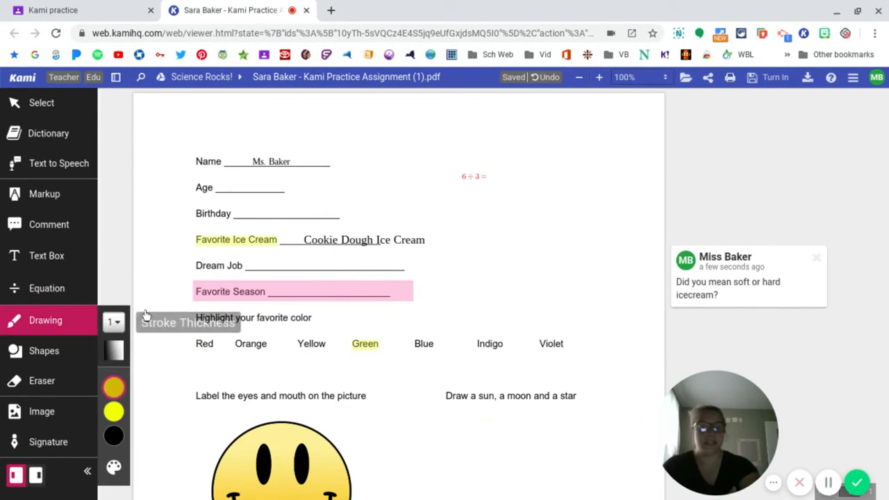
pyautogui.scroll(-1, 195, 295)
pyautogui.scroll(-3, 195, 295)
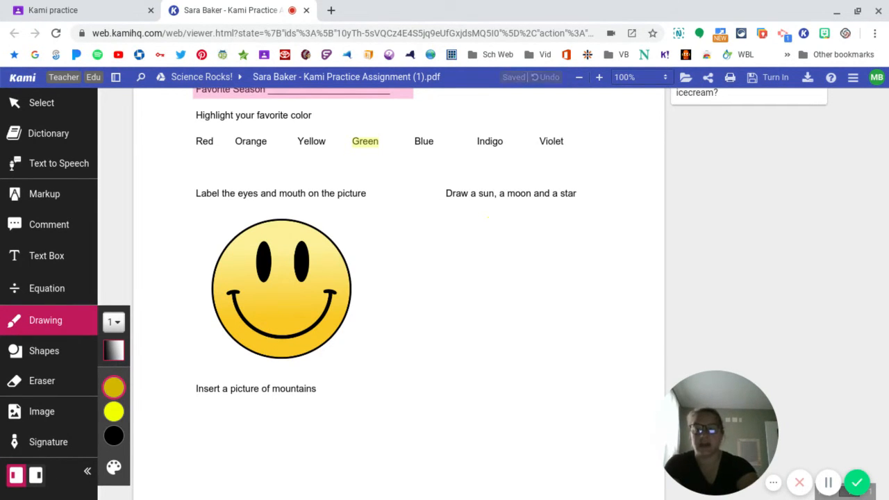
pyautogui.click(116, 323)
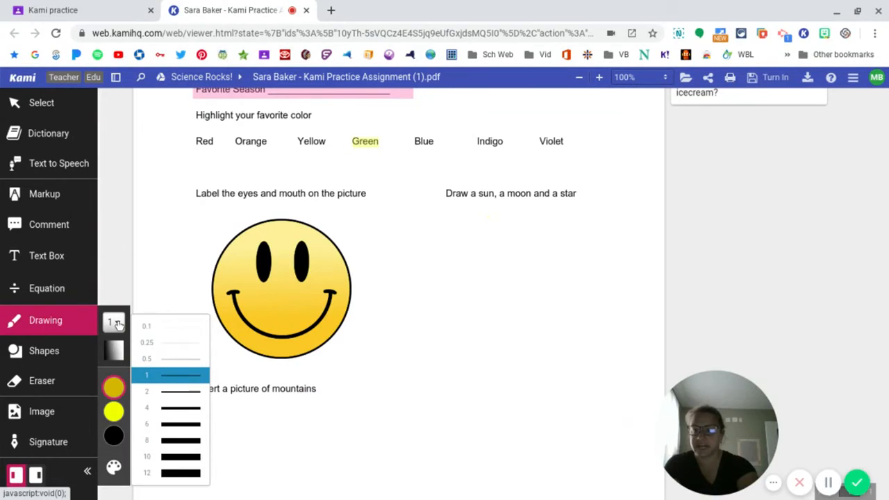
pyautogui.click(184, 409)
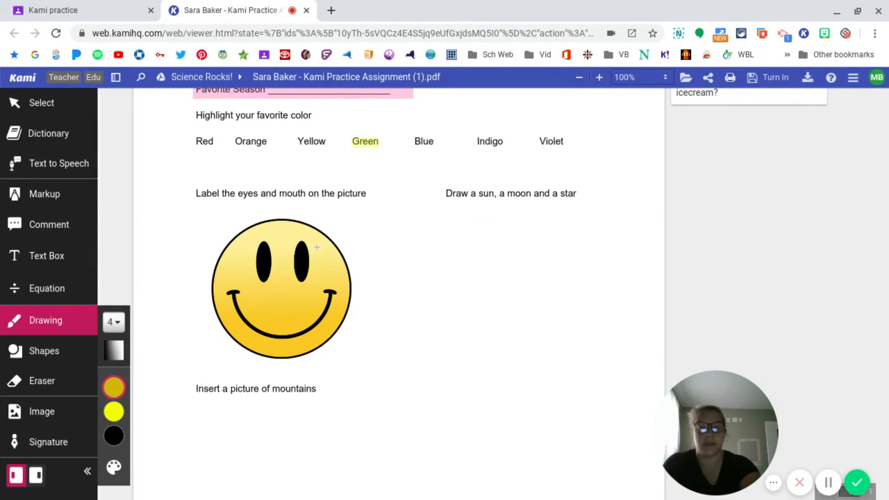
pyautogui.moveTo(316, 247); pyautogui.dragTo(345, 225)
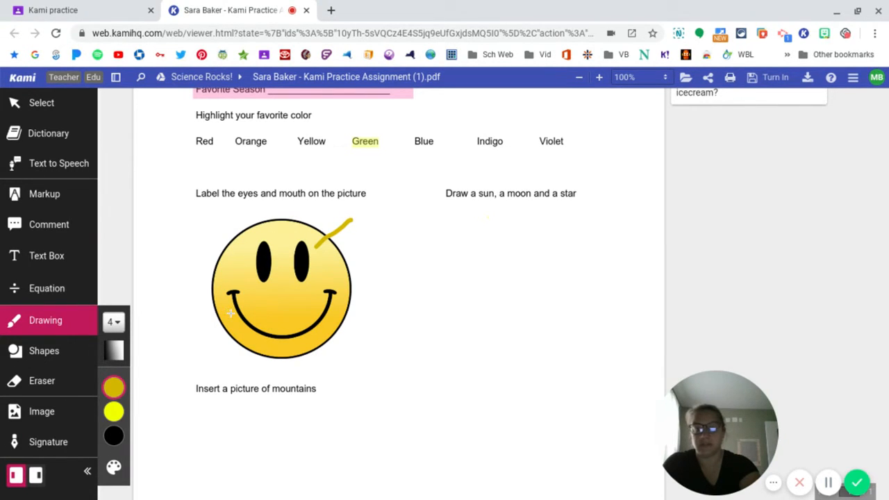
pyautogui.moveTo(230, 313); pyautogui.dragTo(195, 347)
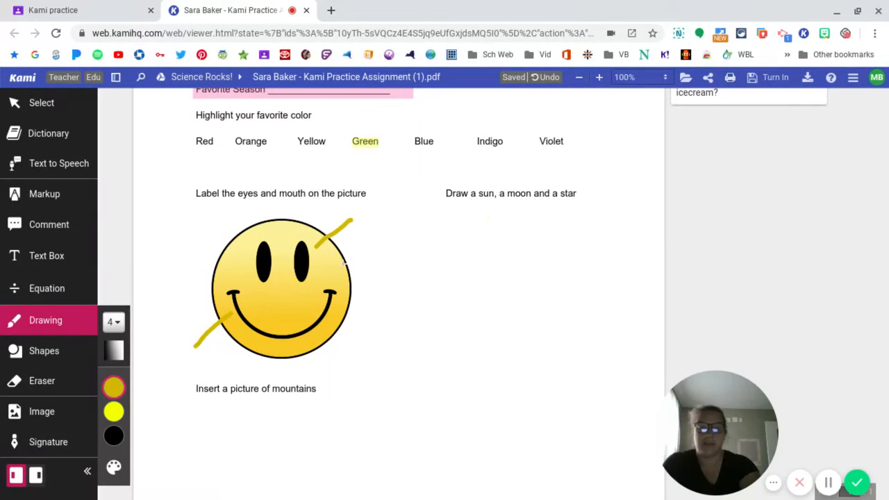
# - Handwrite "Eyes" beside the eye's pointer line, and erase the handwriting
pyautogui.moveTo(362, 206)
pyautogui.mouseDown()
pyautogui.moveTo(362, 218)
pyautogui.moveTo(373, 222)
pyautogui.moveTo(380, 200)
pyautogui.moveTo(387, 226)
pyautogui.moveTo(395, 216)
pyautogui.moveTo(387, 239)
pyautogui.moveTo(400, 208)
pyautogui.moveTo(409, 213)
pyautogui.mouseUp()
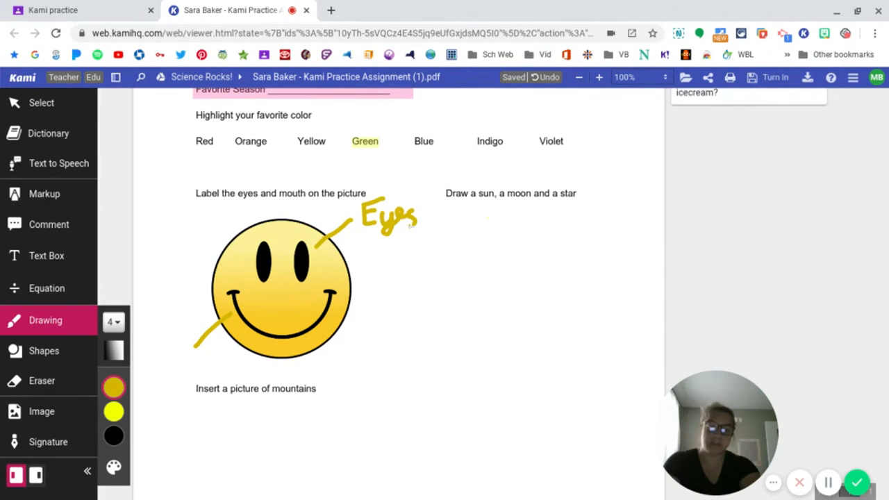
pyautogui.click(56, 381)
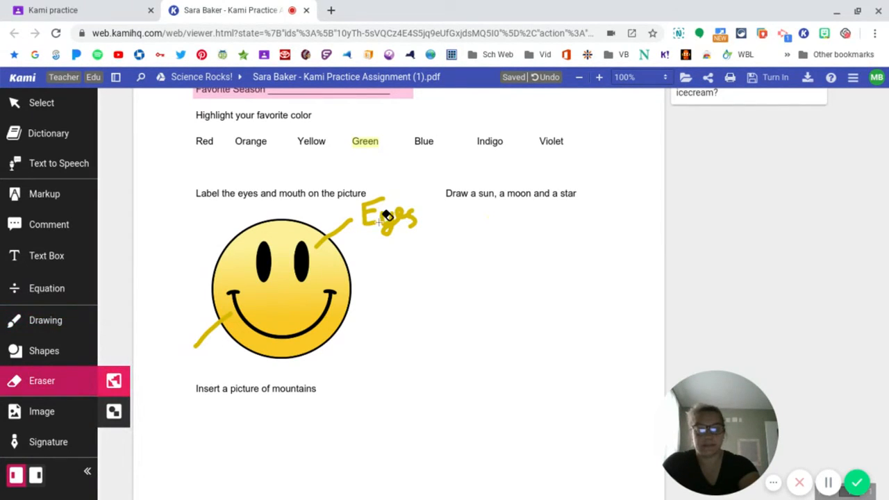
pyautogui.moveTo(363, 196); pyautogui.dragTo(407, 206)
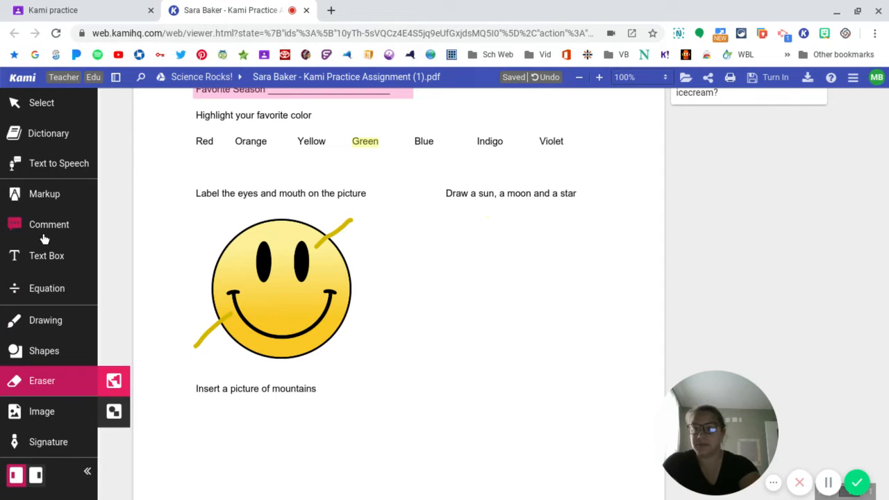
# - Add a text box reading "Eyes" at the outer end of the eye's pointer line
pyautogui.click(49, 261)
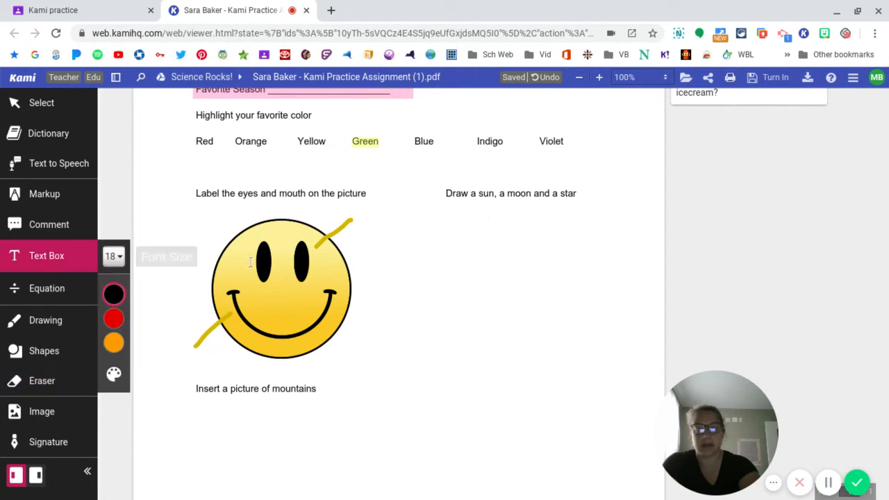
pyautogui.click(357, 215)
pyautogui.write('Eyes')
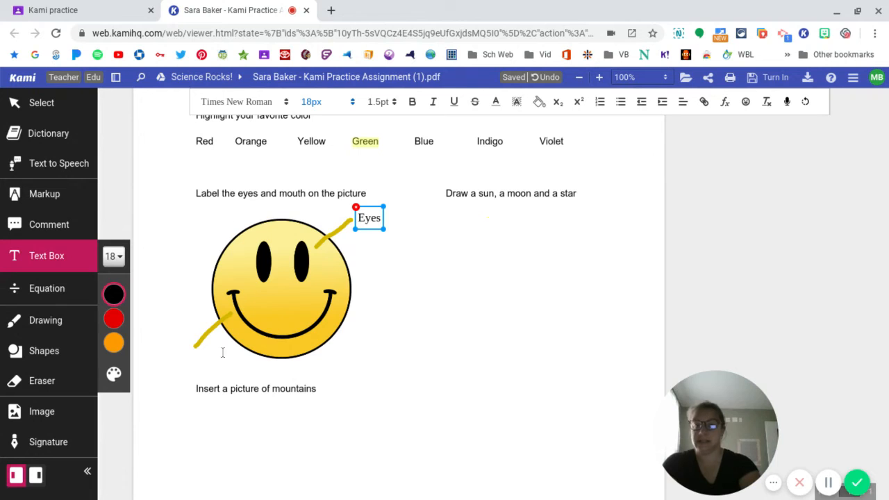
pyautogui.click(165, 347)
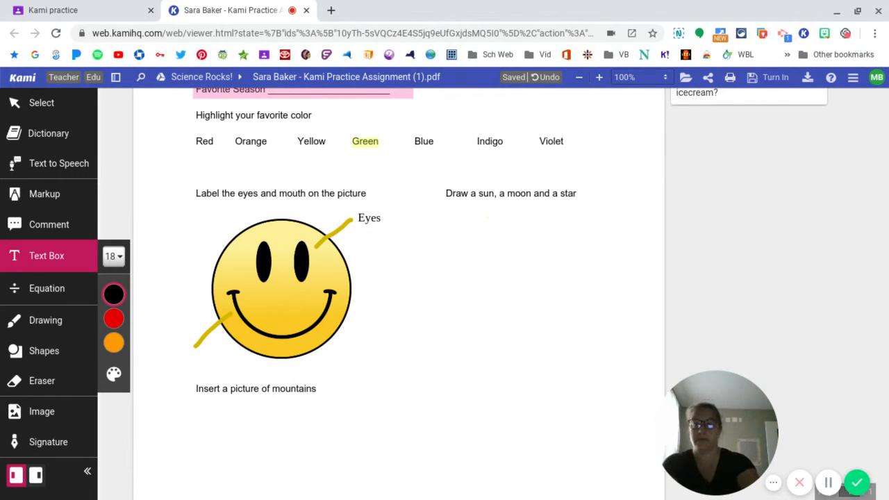
# - Add a text box reading "Mouth" at the outer end of the mouth's pointer line
pyautogui.click(171, 359)
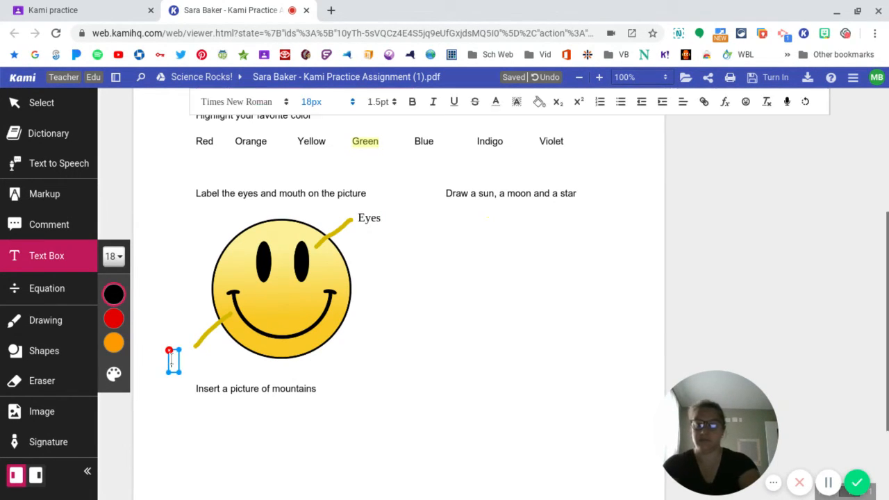
pyautogui.write('Mouth')
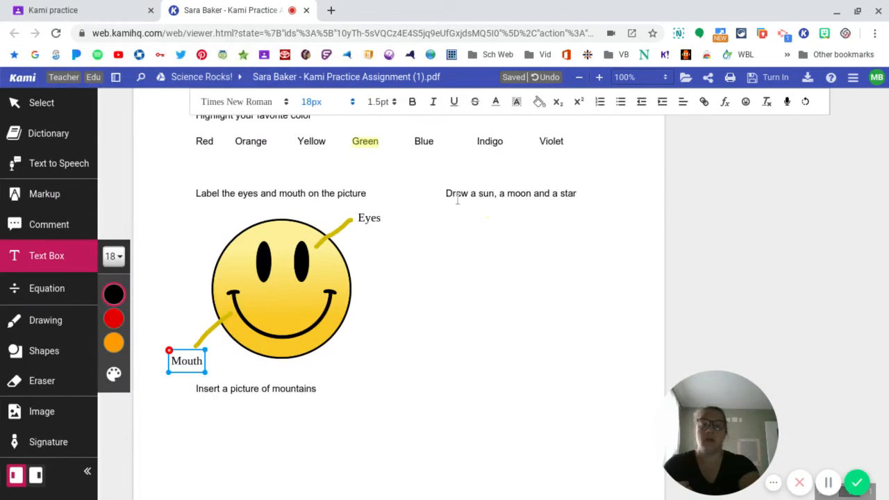
pyautogui.click(491, 232)
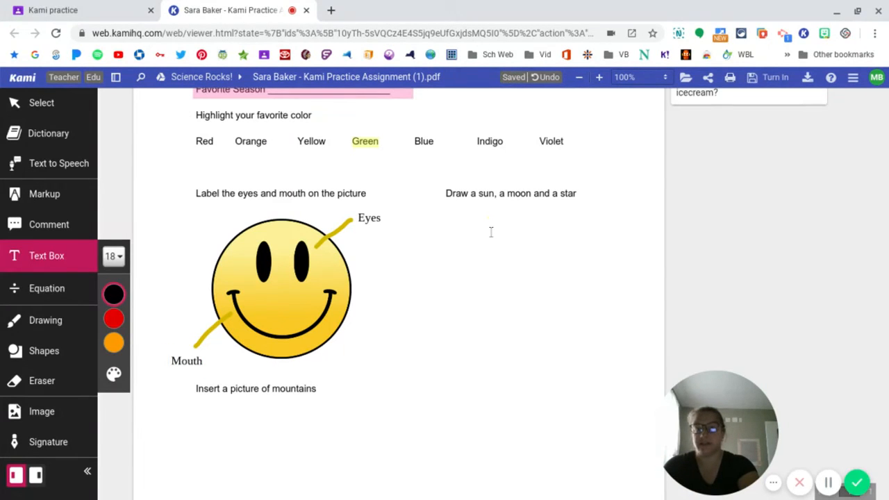
# - Draw a yellow circle shape as the sun's disc below the "Draw a sun, a moon and a star" prompt
pyautogui.click(61, 321)
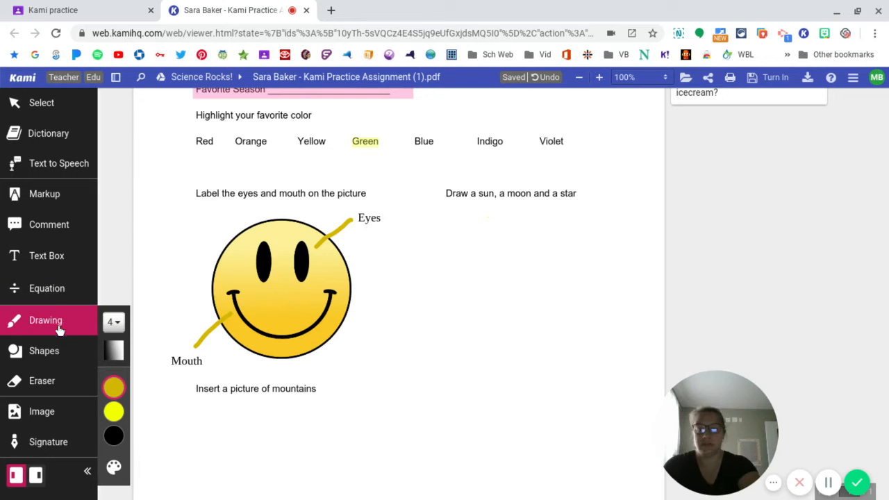
pyautogui.click(54, 352)
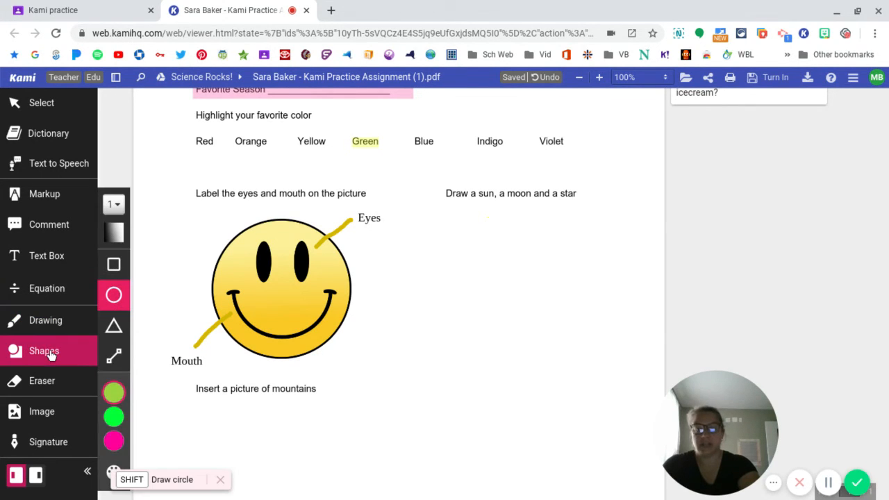
pyautogui.click(109, 390)
pyautogui.click(146, 394)
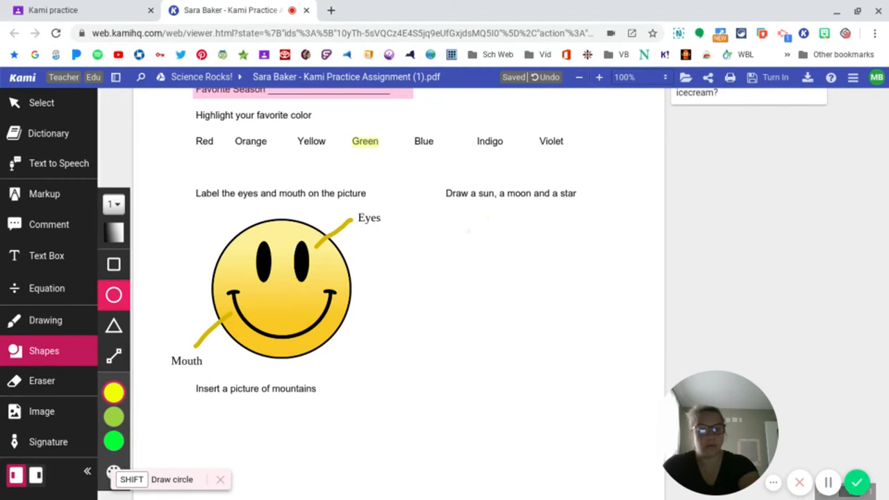
pyautogui.moveTo(468, 231); pyautogui.dragTo(507, 275)
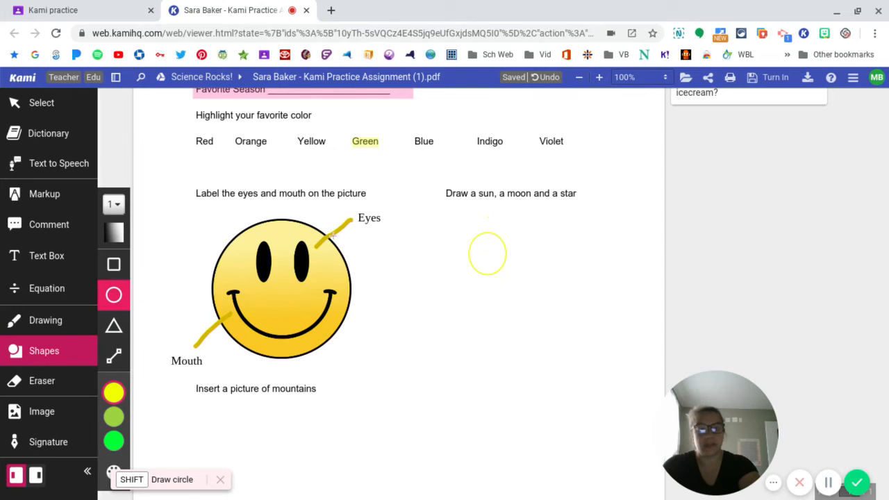
# - Draw seven freehand gold rays around the yellow circle to complete the sun
pyautogui.click(45, 320)
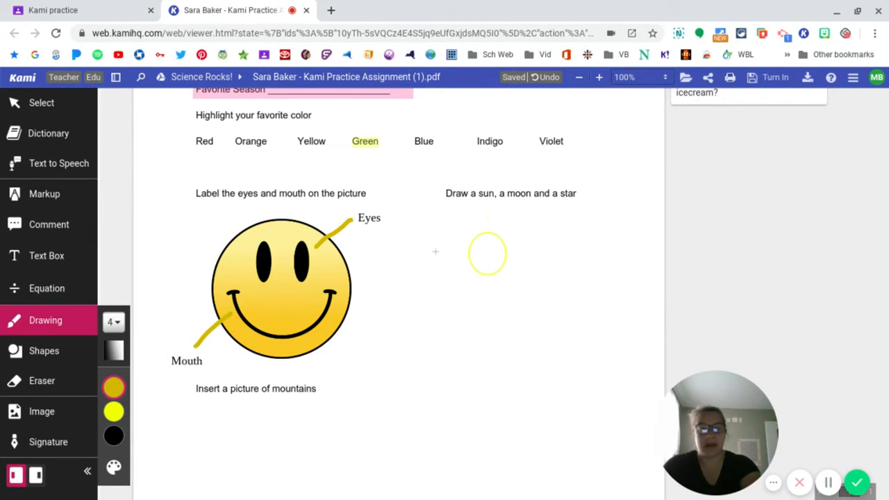
pyautogui.moveTo(478, 219)
pyautogui.mouseDown()
pyautogui.moveTo(476, 205)
pyautogui.moveTo(534, 204)
pyautogui.mouseUp()
pyautogui.moveTo(517, 243); pyautogui.dragTo(546, 248)
pyautogui.moveTo(502, 282)
pyautogui.mouseDown()
pyautogui.moveTo(507, 299)
pyautogui.moveTo(464, 302)
pyautogui.mouseUp()
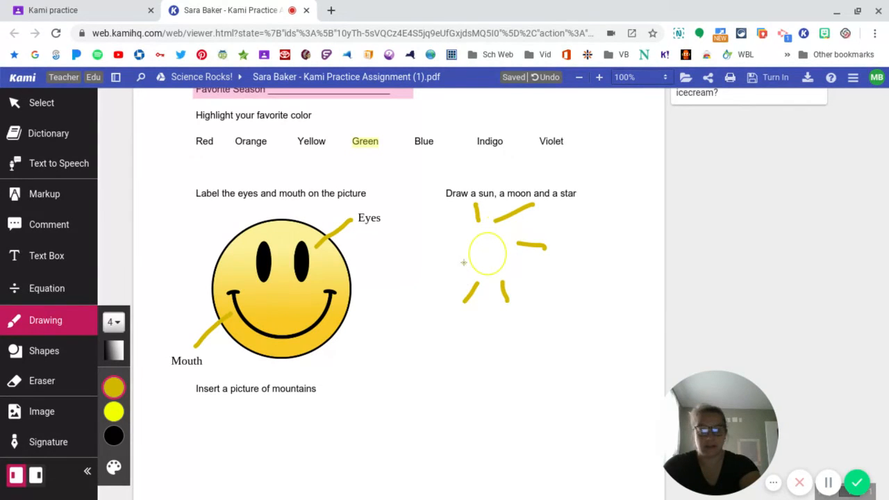
pyautogui.moveTo(464, 262)
pyautogui.mouseDown()
pyautogui.moveTo(446, 264)
pyautogui.moveTo(444, 238)
pyautogui.mouseUp()
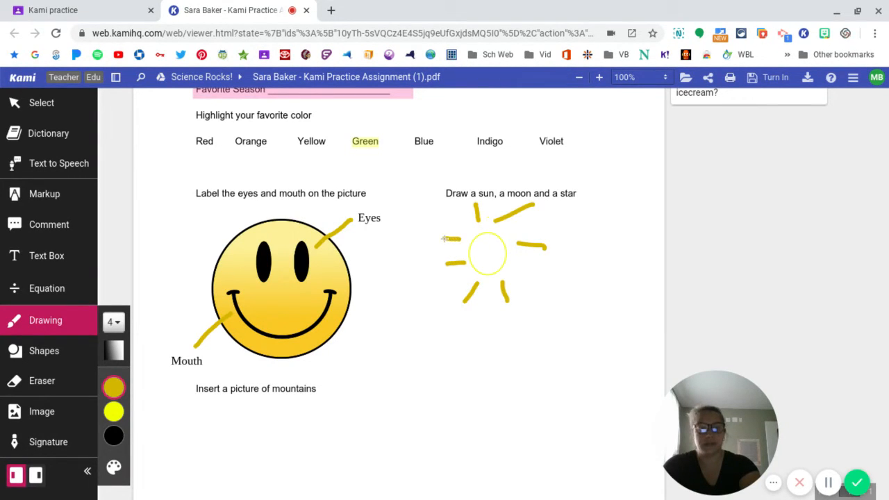
# - Draw a freehand gold five-pointed star below the sun and a gold crescent moon to the right of the sun
pyautogui.moveTo(490, 372)
pyautogui.mouseDown()
pyautogui.moveTo(514, 316)
pyautogui.moveTo(474, 326)
pyautogui.moveTo(537, 331)
pyautogui.moveTo(496, 364)
pyautogui.mouseUp()
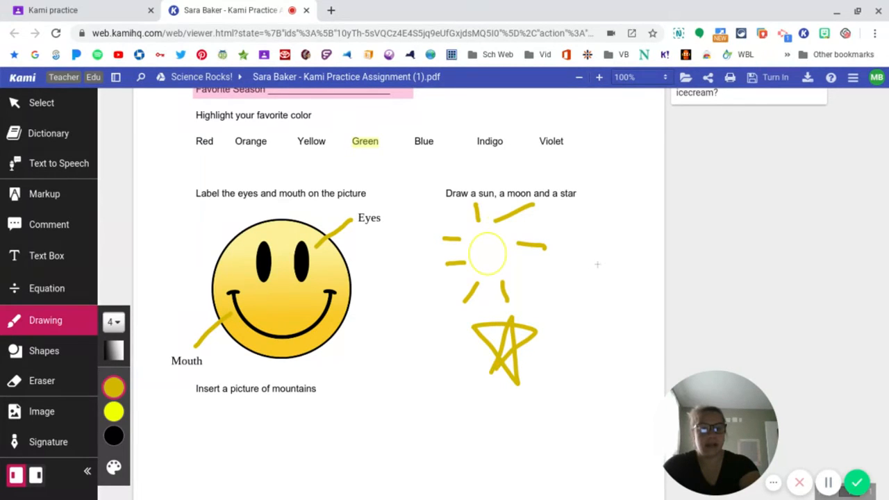
pyautogui.moveTo(597, 264)
pyautogui.mouseDown()
pyautogui.moveTo(580, 276)
pyautogui.moveTo(573, 314)
pyautogui.moveTo(598, 319)
pyautogui.moveTo(590, 285)
pyautogui.moveTo(598, 267)
pyautogui.mouseUp()
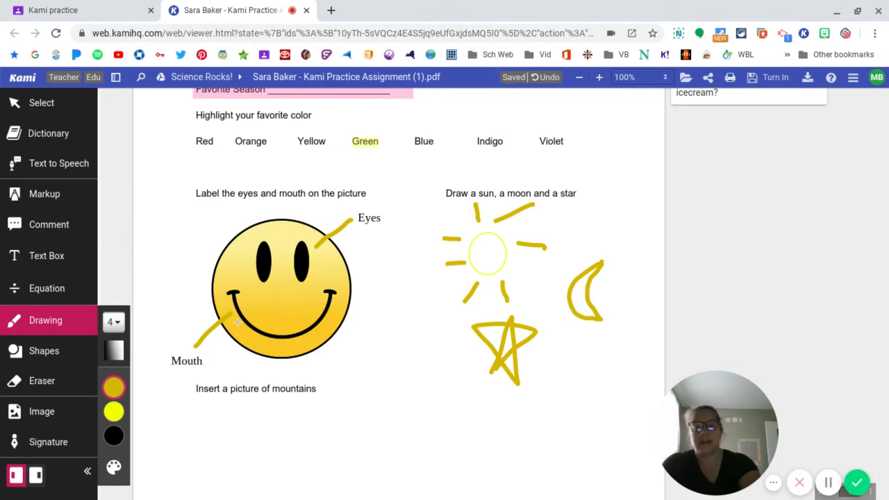
# - Erase the eye's pointer line and "Eyes" label in all-annotations mode, and the mouth's pointer line in drawings-and-shapes mode
pyautogui.scroll(-2, 237, 321)
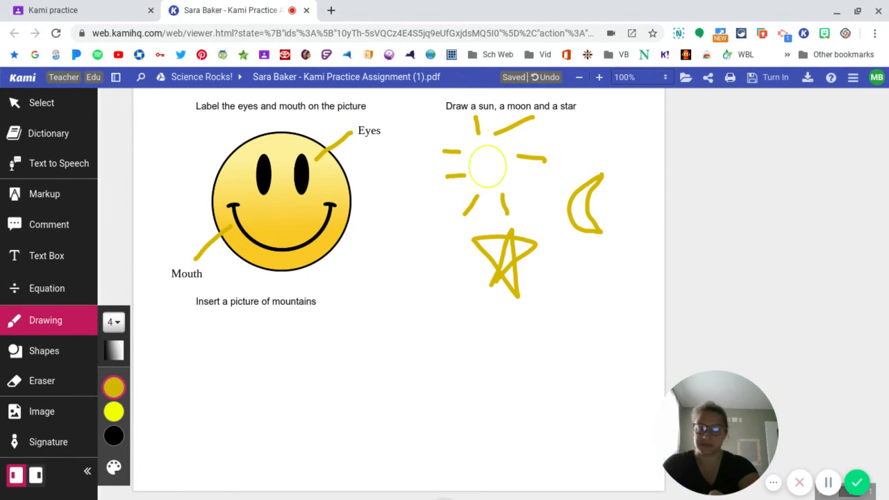
pyautogui.click(43, 382)
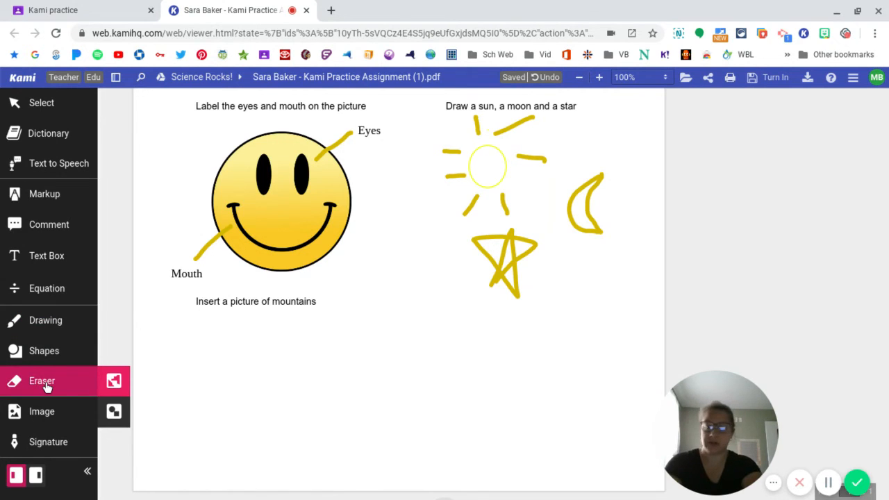
pyautogui.click(338, 148)
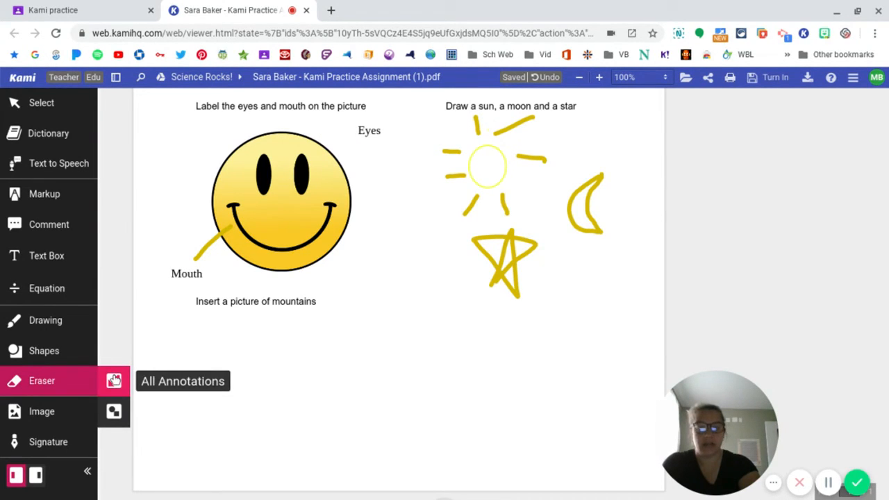
pyautogui.click(372, 128)
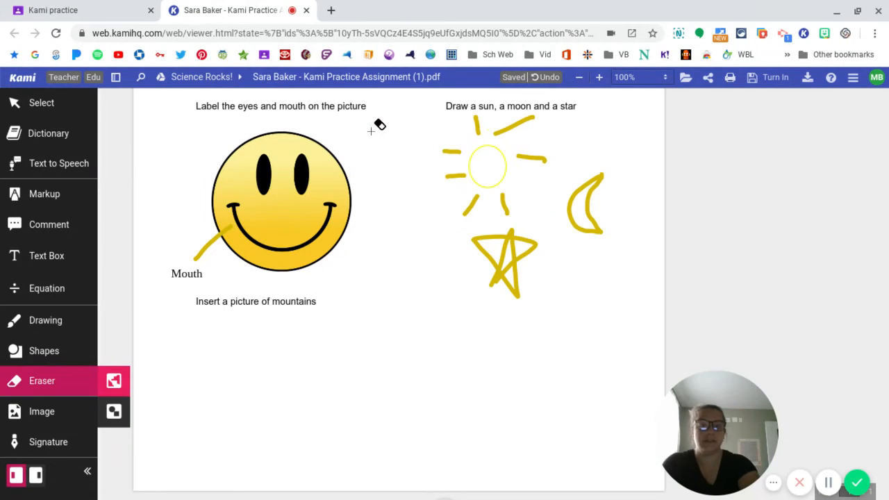
pyautogui.click(111, 416)
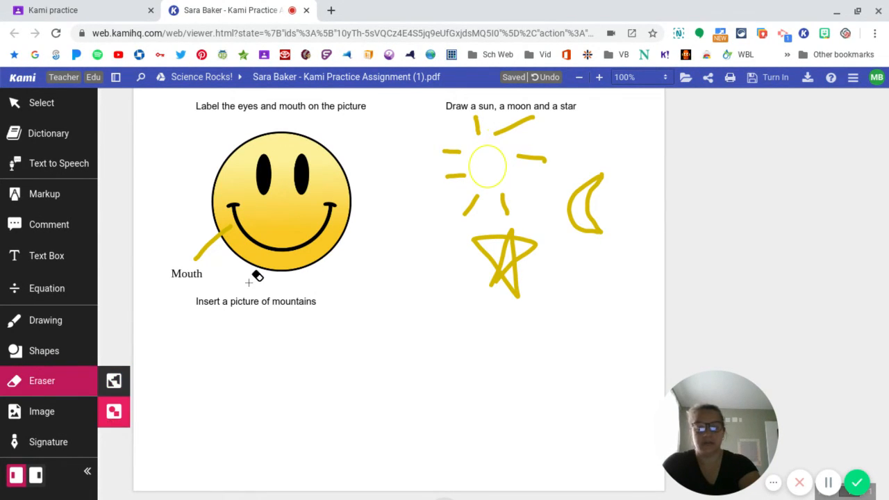
pyautogui.moveTo(225, 264); pyautogui.dragTo(212, 225)
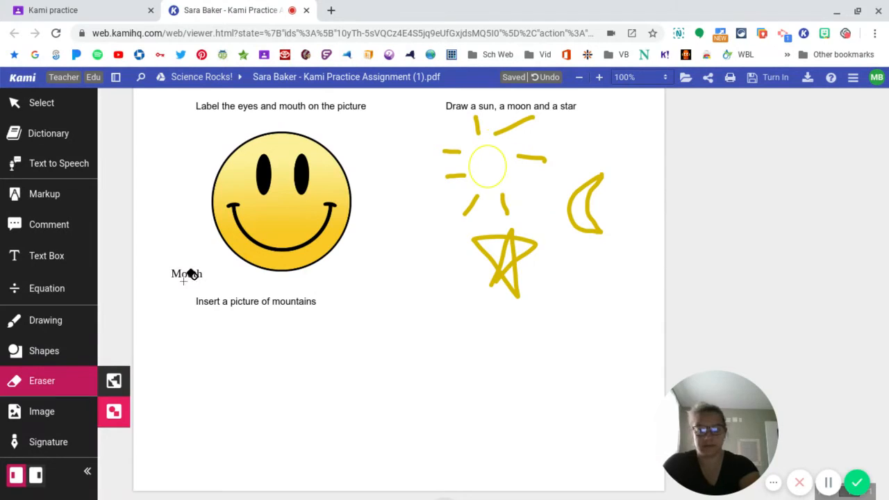
# - Search Google images for "Mountains" to find a picture for the worksheet
pyautogui.click(43, 414)
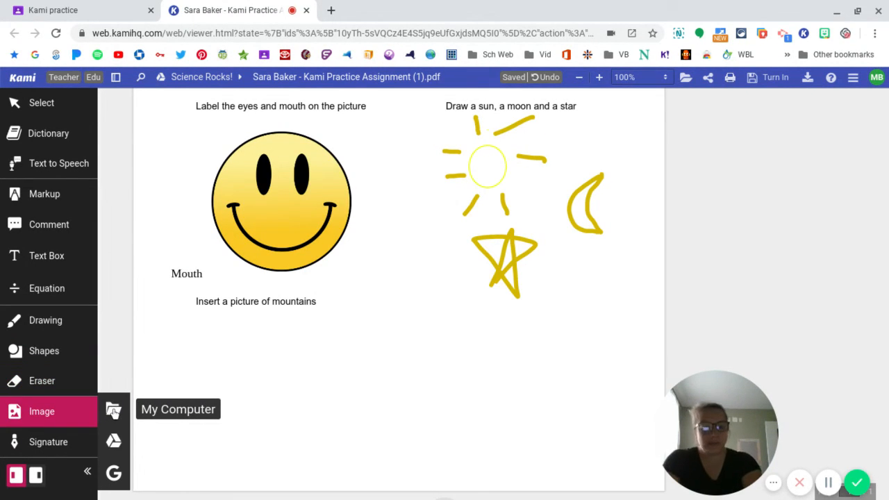
pyautogui.click(113, 411)
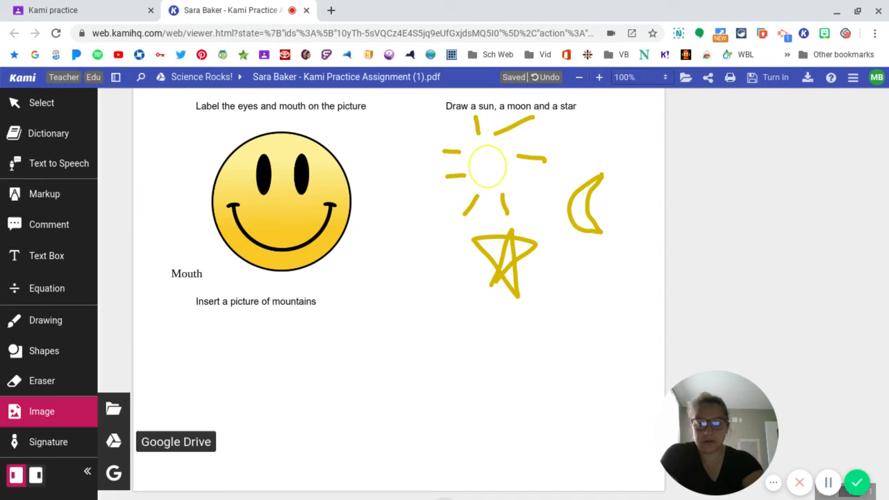
pyautogui.click(114, 473)
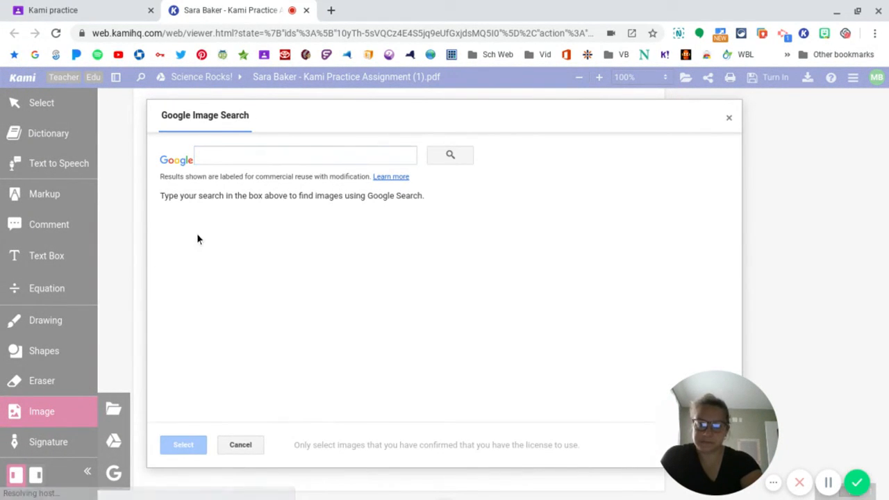
pyautogui.click(274, 155)
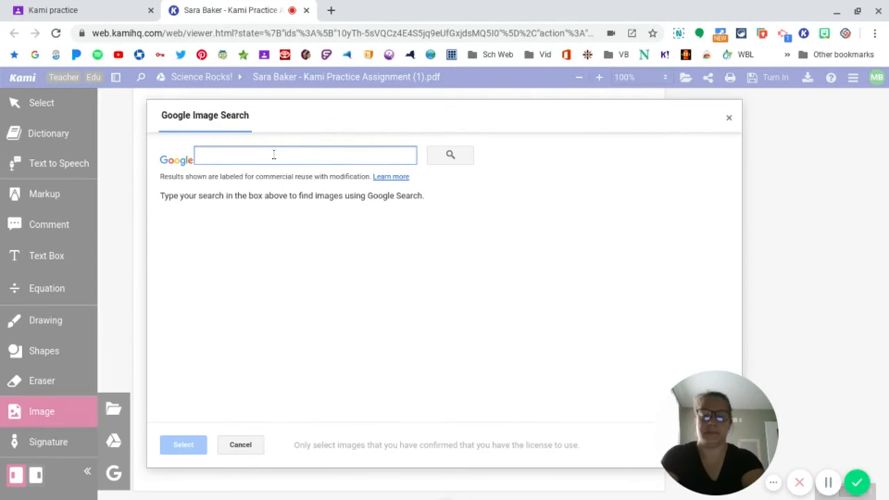
pyautogui.write('Mountains')
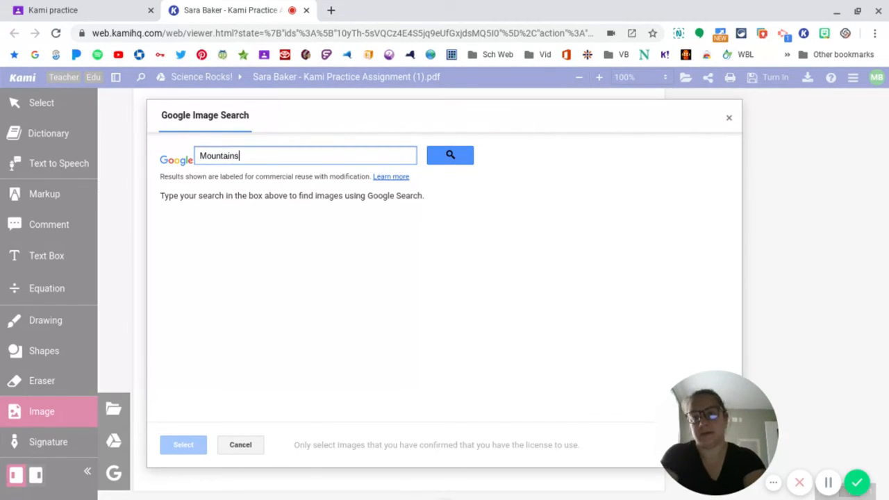
pyautogui.press('Return')
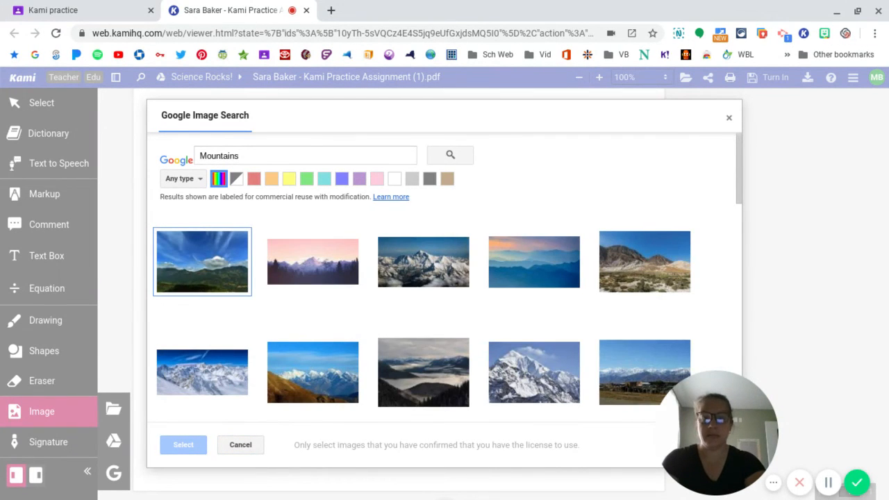
# - Insert the snowy Mount Everest photo from the search results below the "Insert a picture of mountains" prompt
pyautogui.scroll(-2, 453, 297)
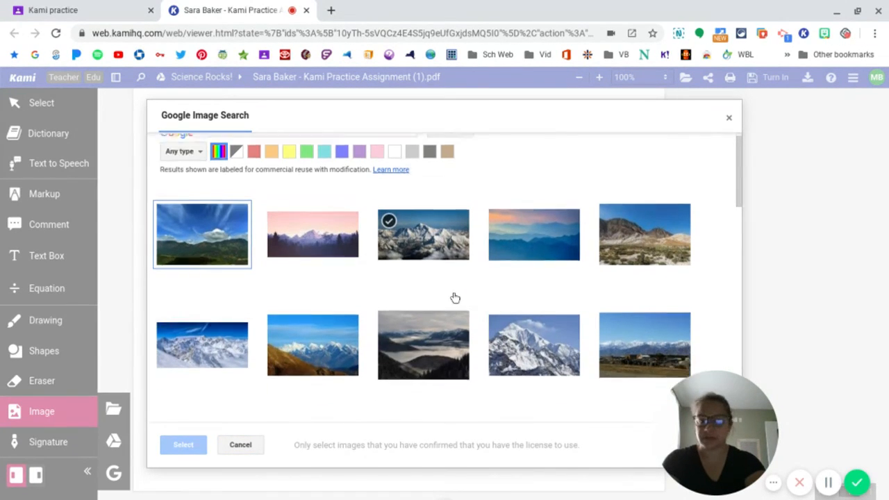
pyautogui.scroll(2, 455, 297)
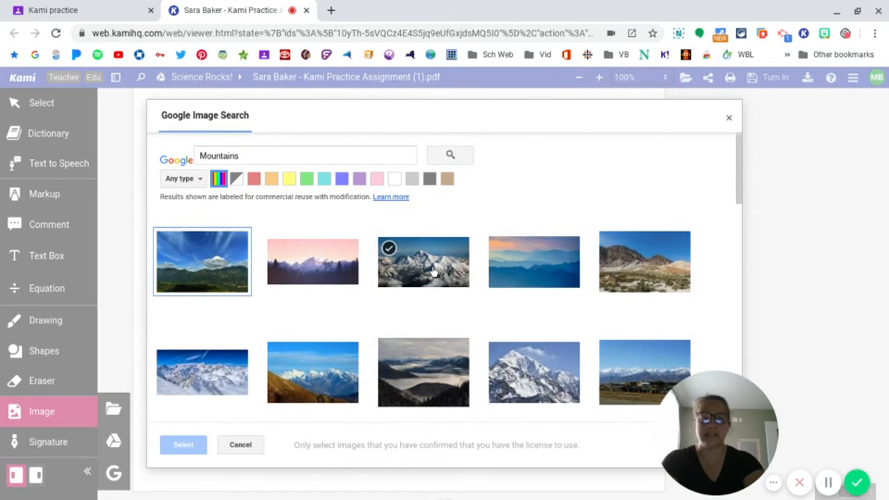
pyautogui.click(433, 271)
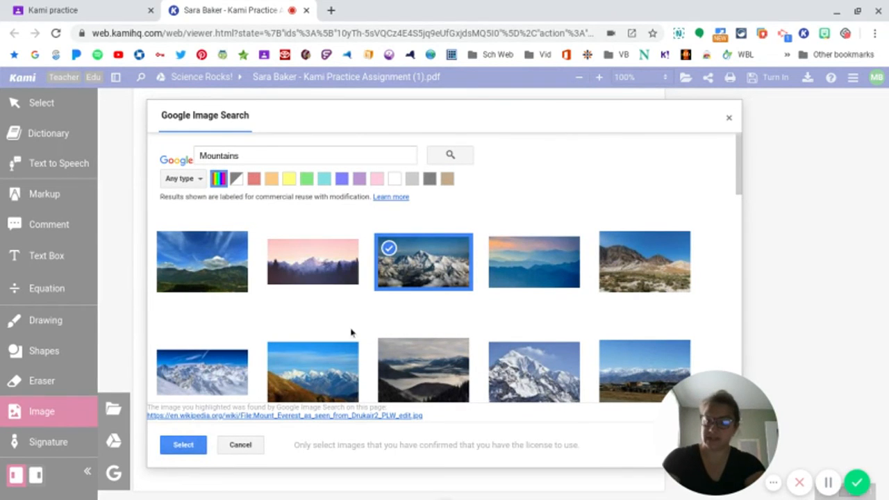
pyautogui.click(181, 449)
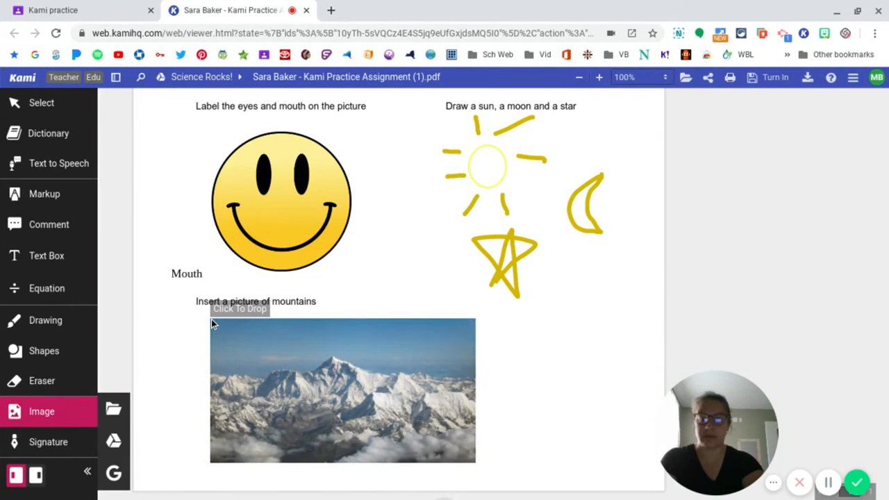
pyautogui.click(199, 317)
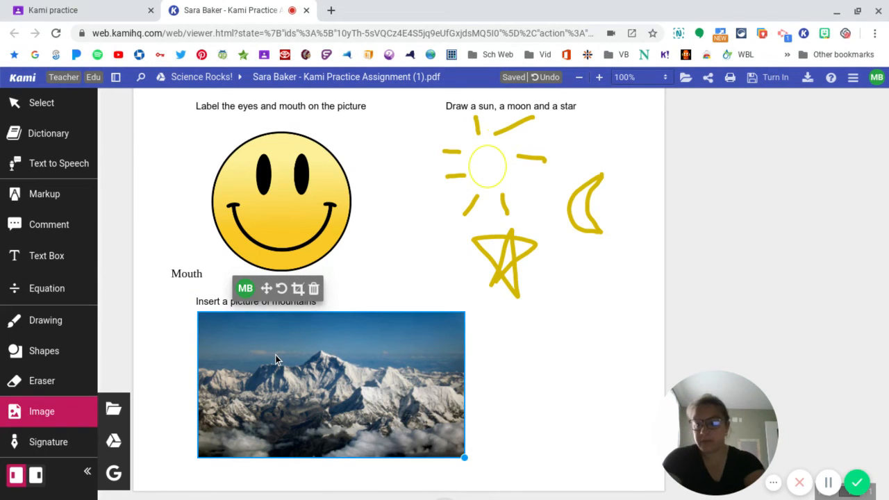
# - View the options for adding a new signature, and close them without adding one
pyautogui.click(48, 445)
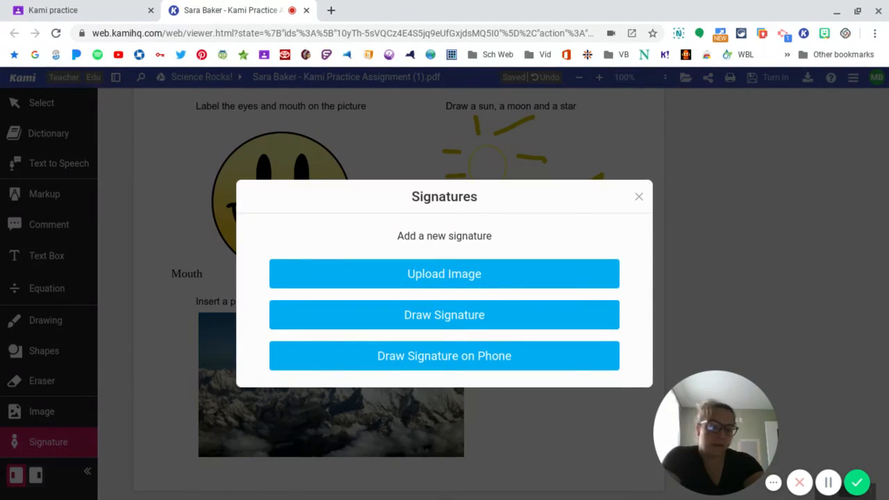
pyautogui.click(639, 198)
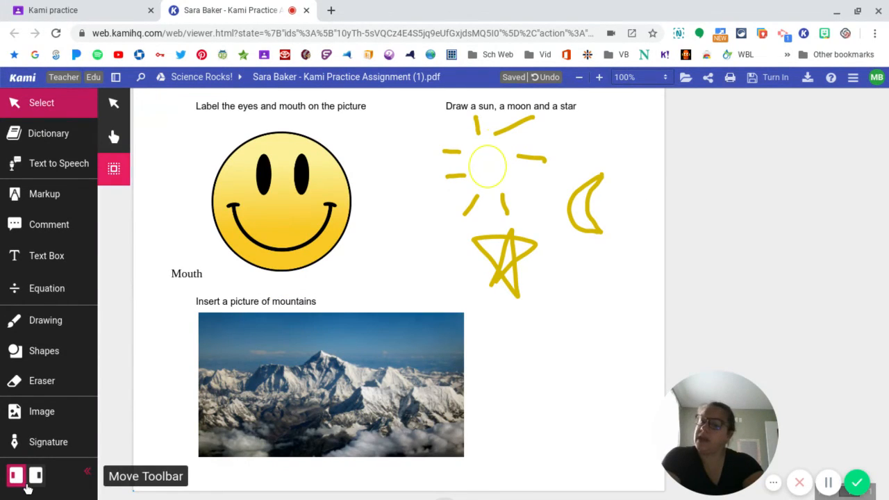